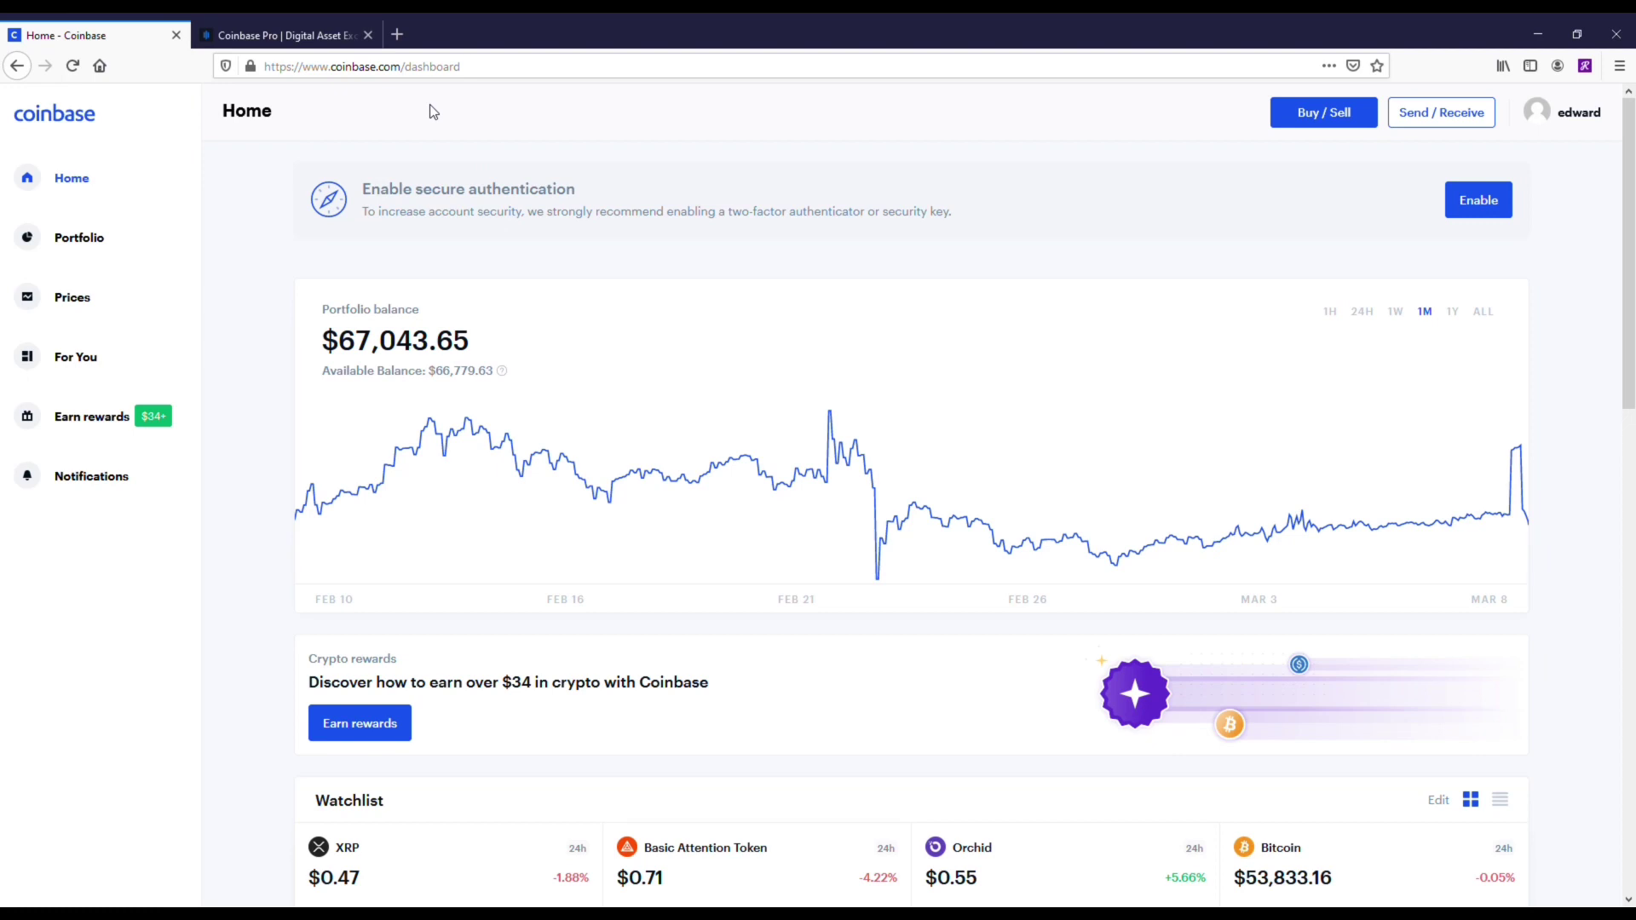
View Ethereum's sell panel and one-year price chart, then return to the Home dashboard
{"action": "left_click", "coordinate": [94, 298]}
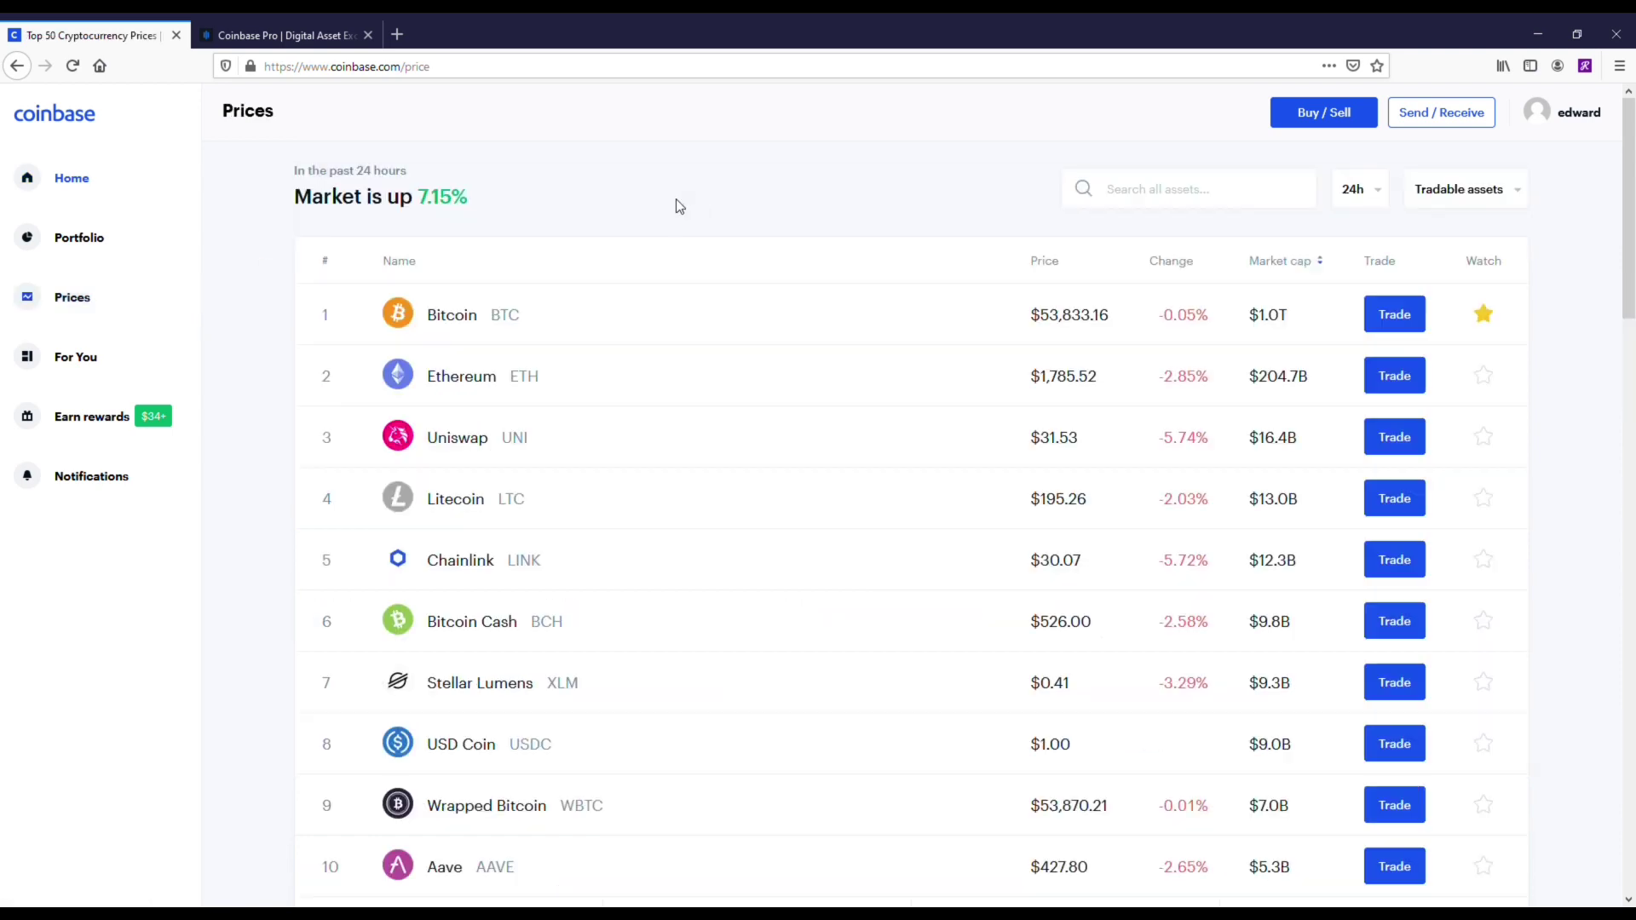
{"action": "left_click", "coordinate": [463, 389]}
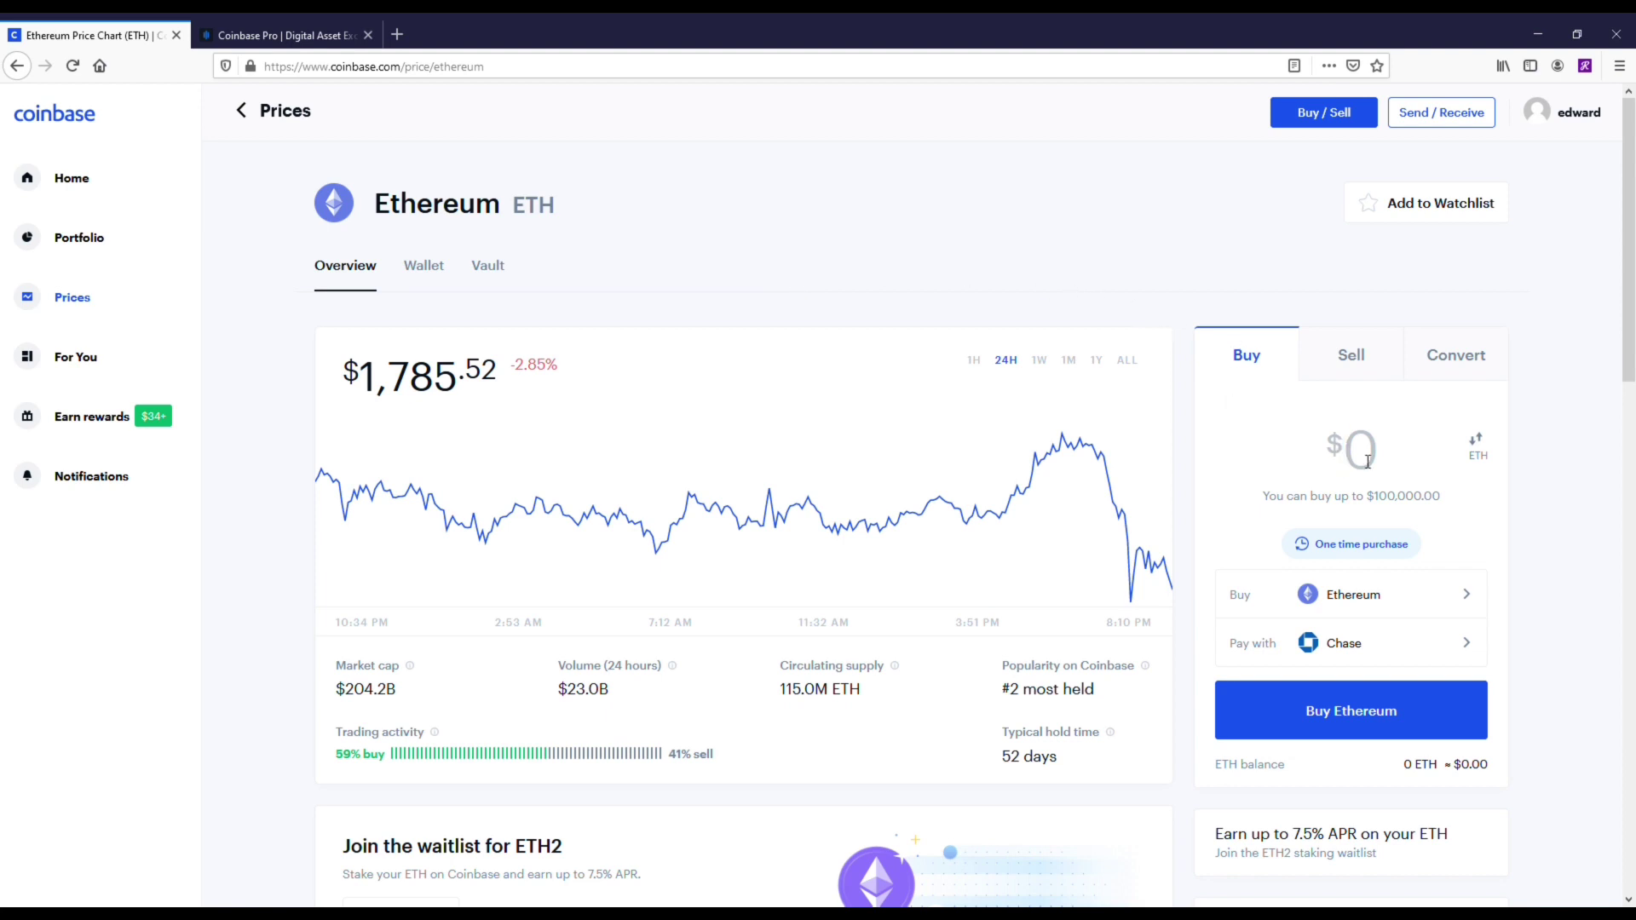
{"action": "left_click", "coordinate": [1357, 357]}
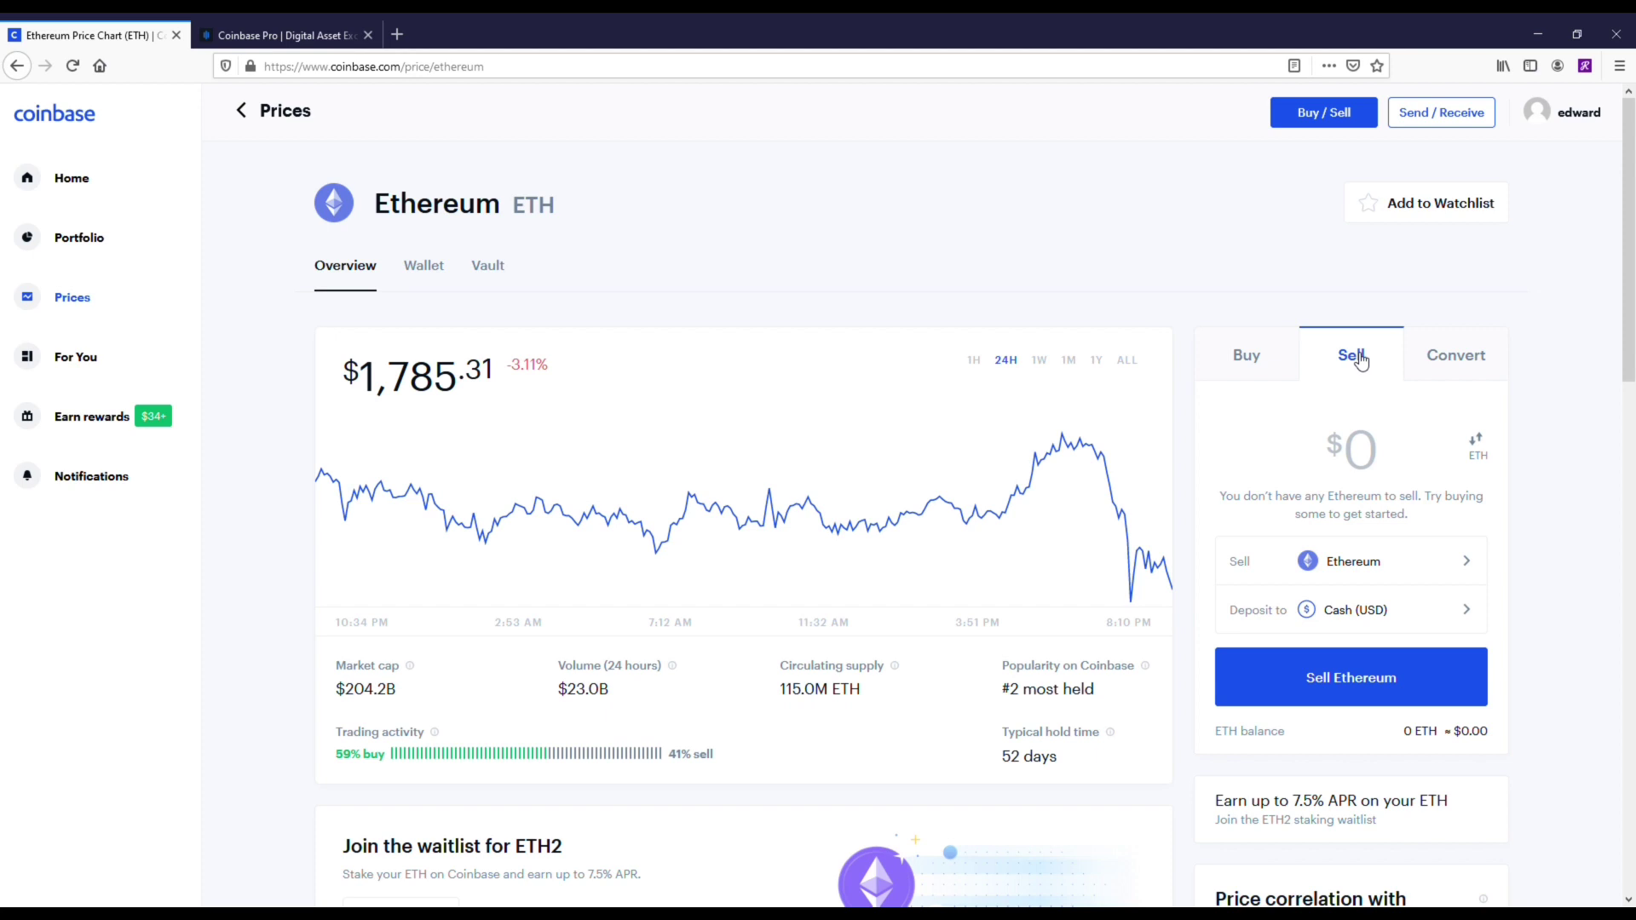
{"action": "left_click", "coordinate": [1097, 362]}
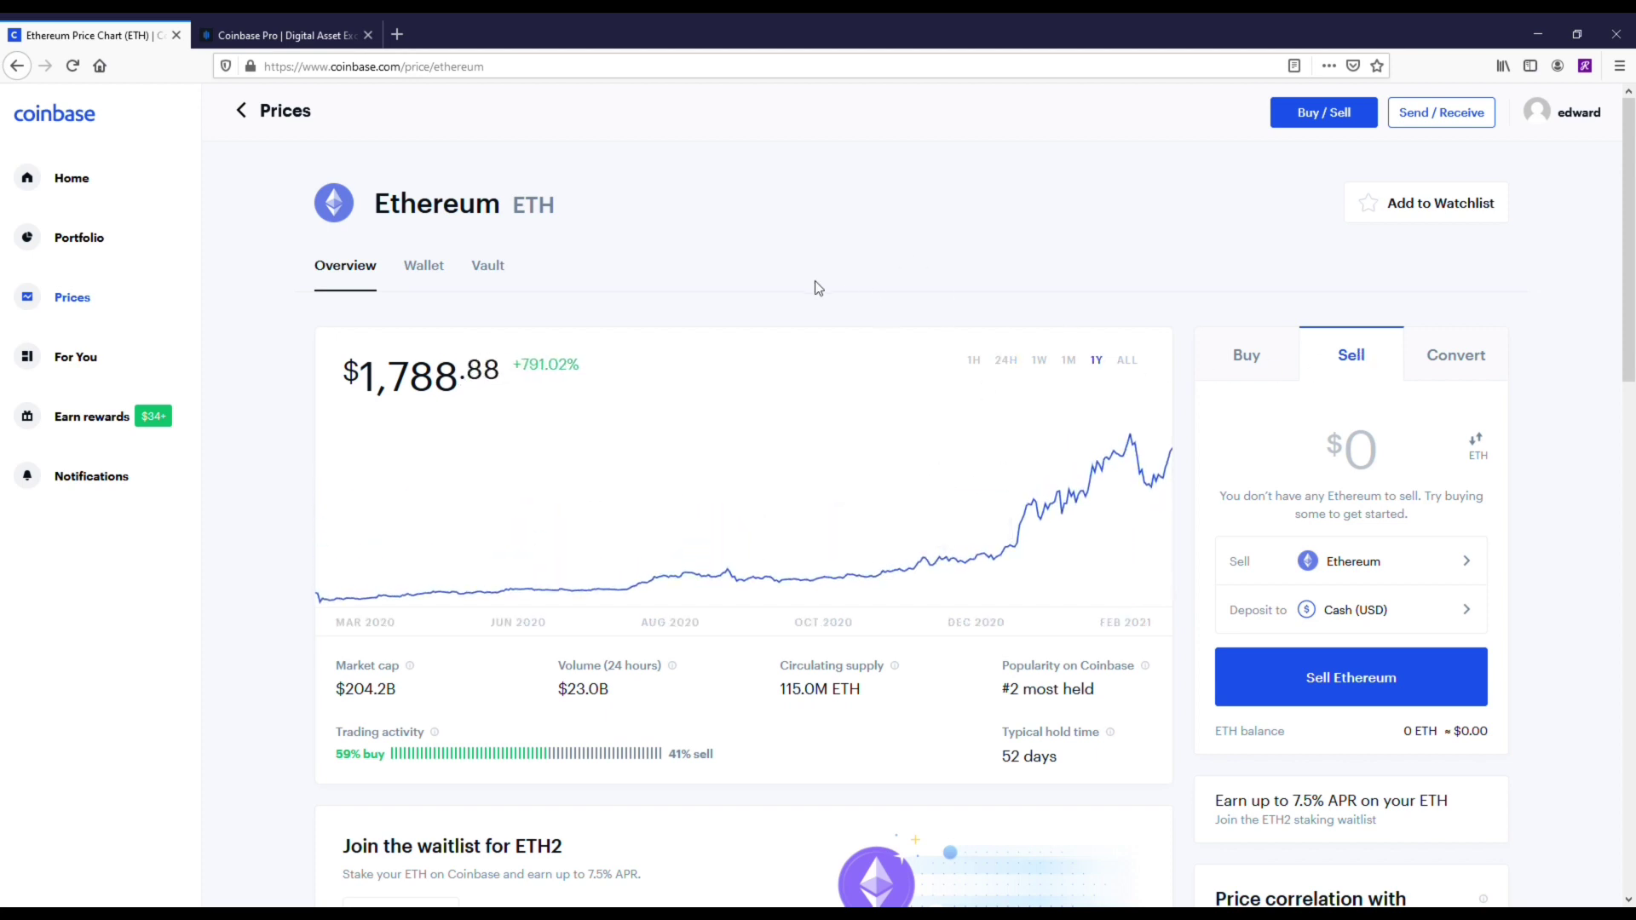
{"action": "left_click", "coordinate": [99, 190]}
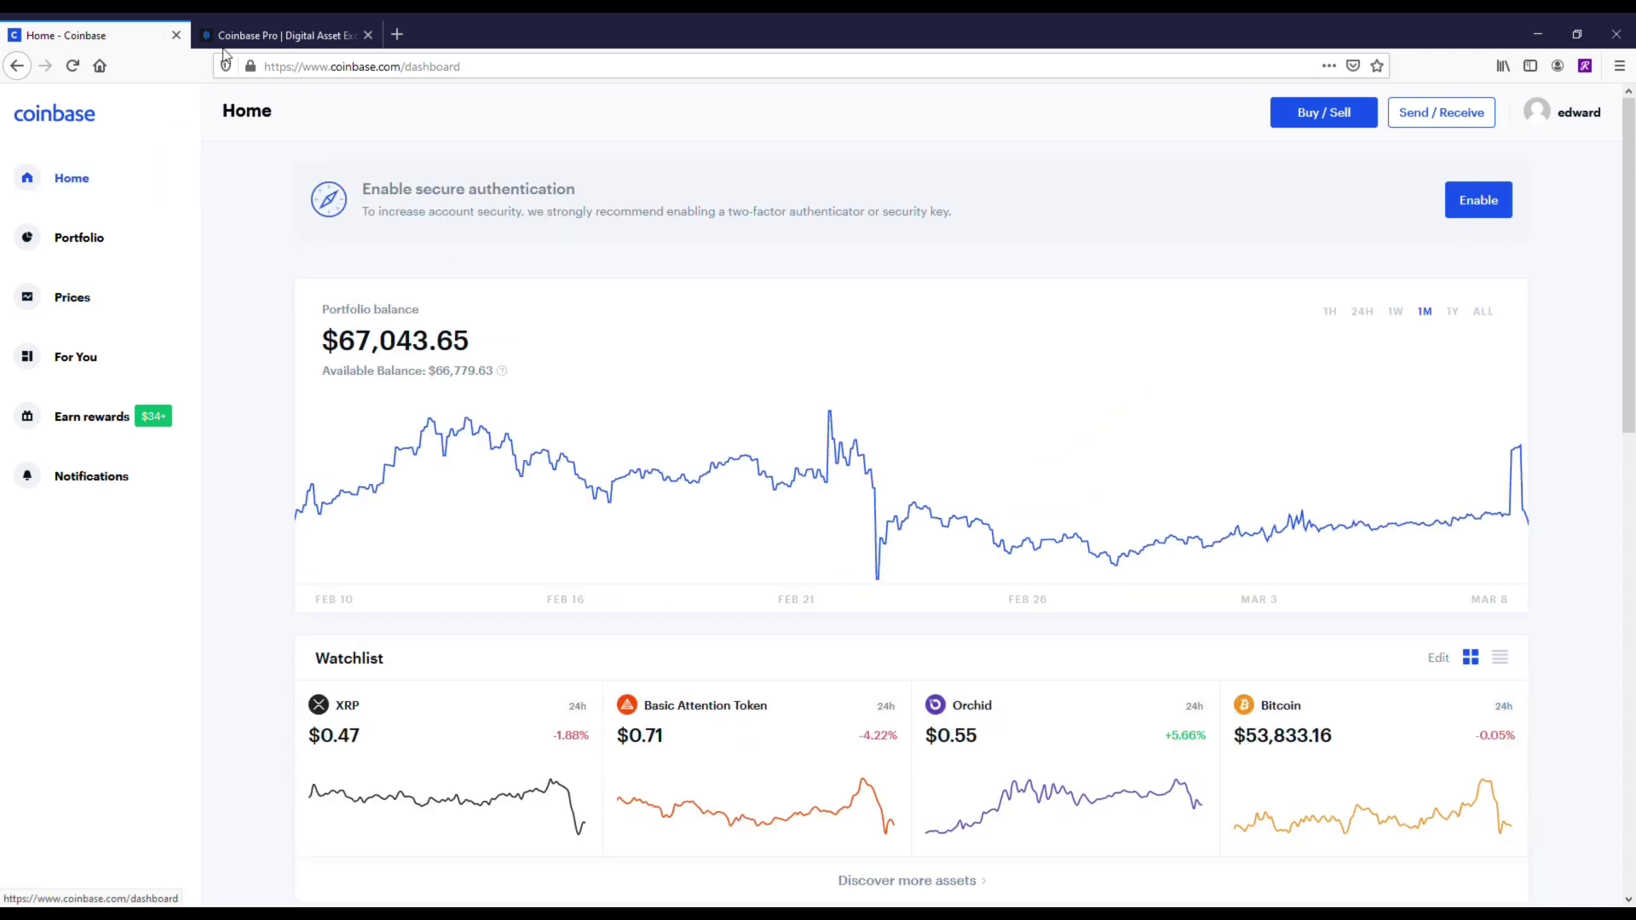
Switch to Coinbase Pro and pick ETH-USD from the Select Market list
{"action": "left_click", "coordinate": [270, 37]}
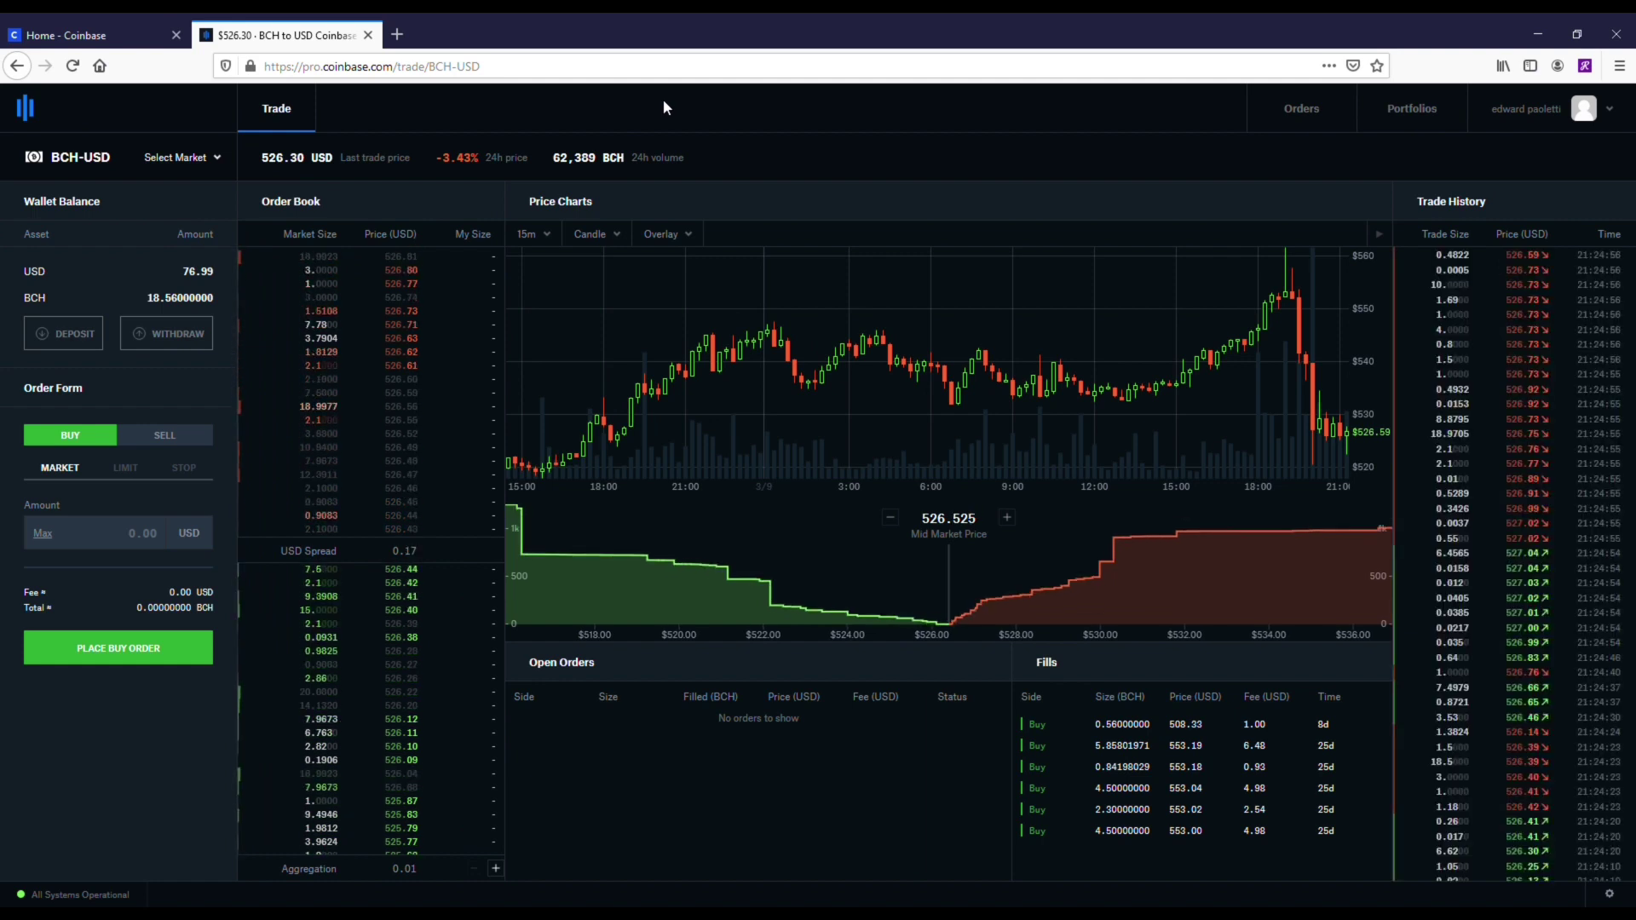
{"action": "left_click", "coordinate": [177, 160]}
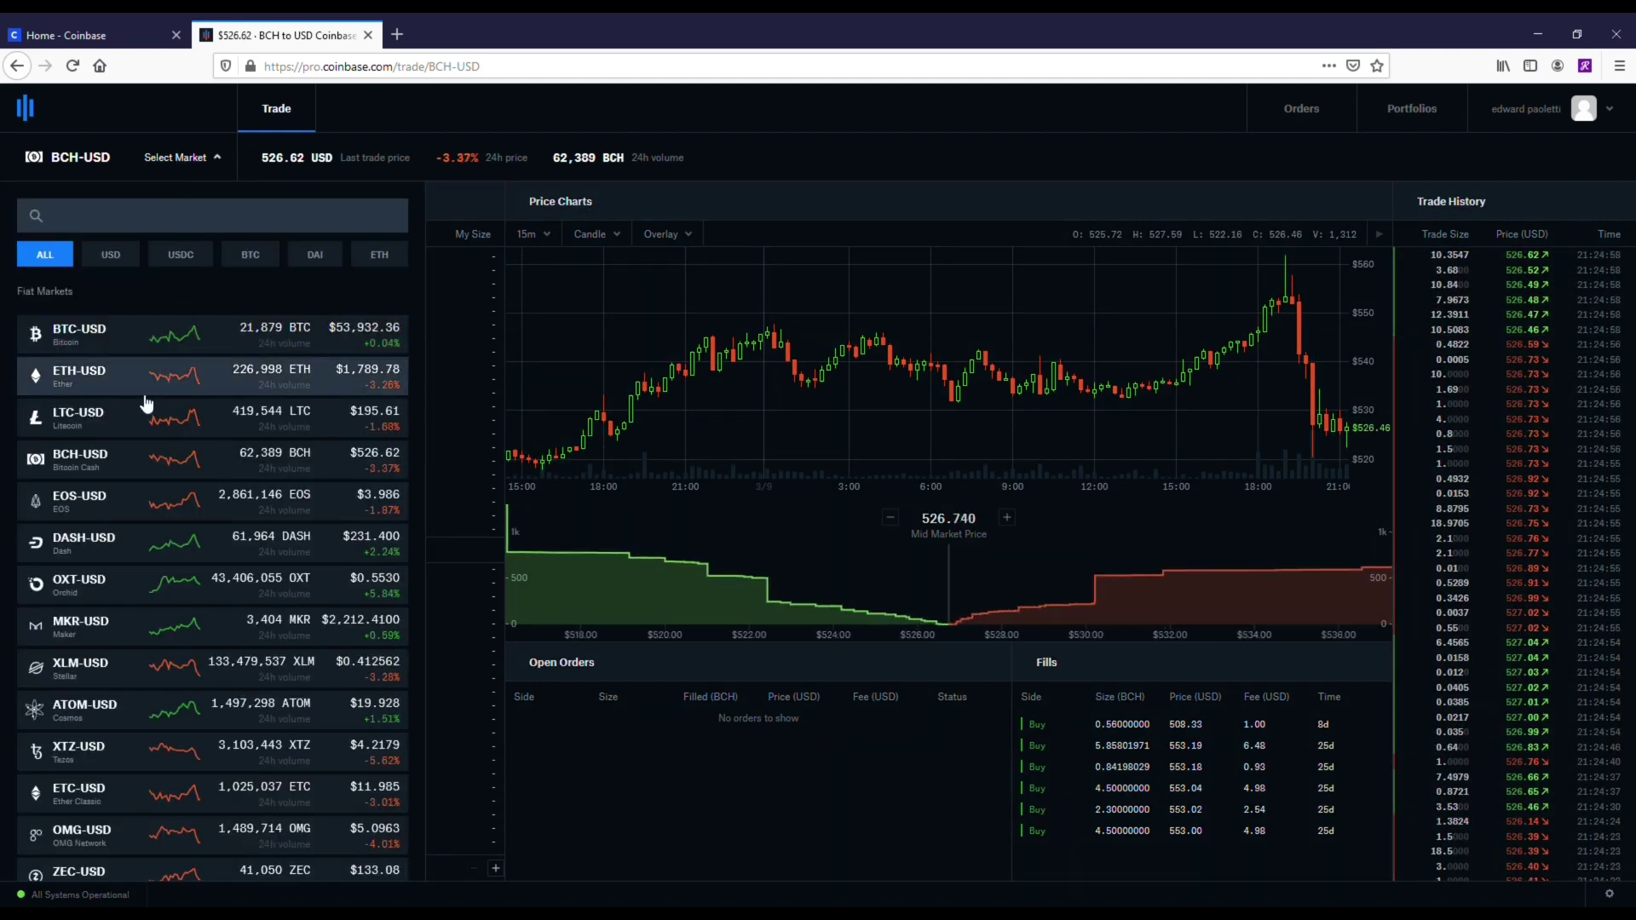
{"action": "scroll", "coordinate": [128, 416], "scroll_direction": "down", "scroll_amount": 3}
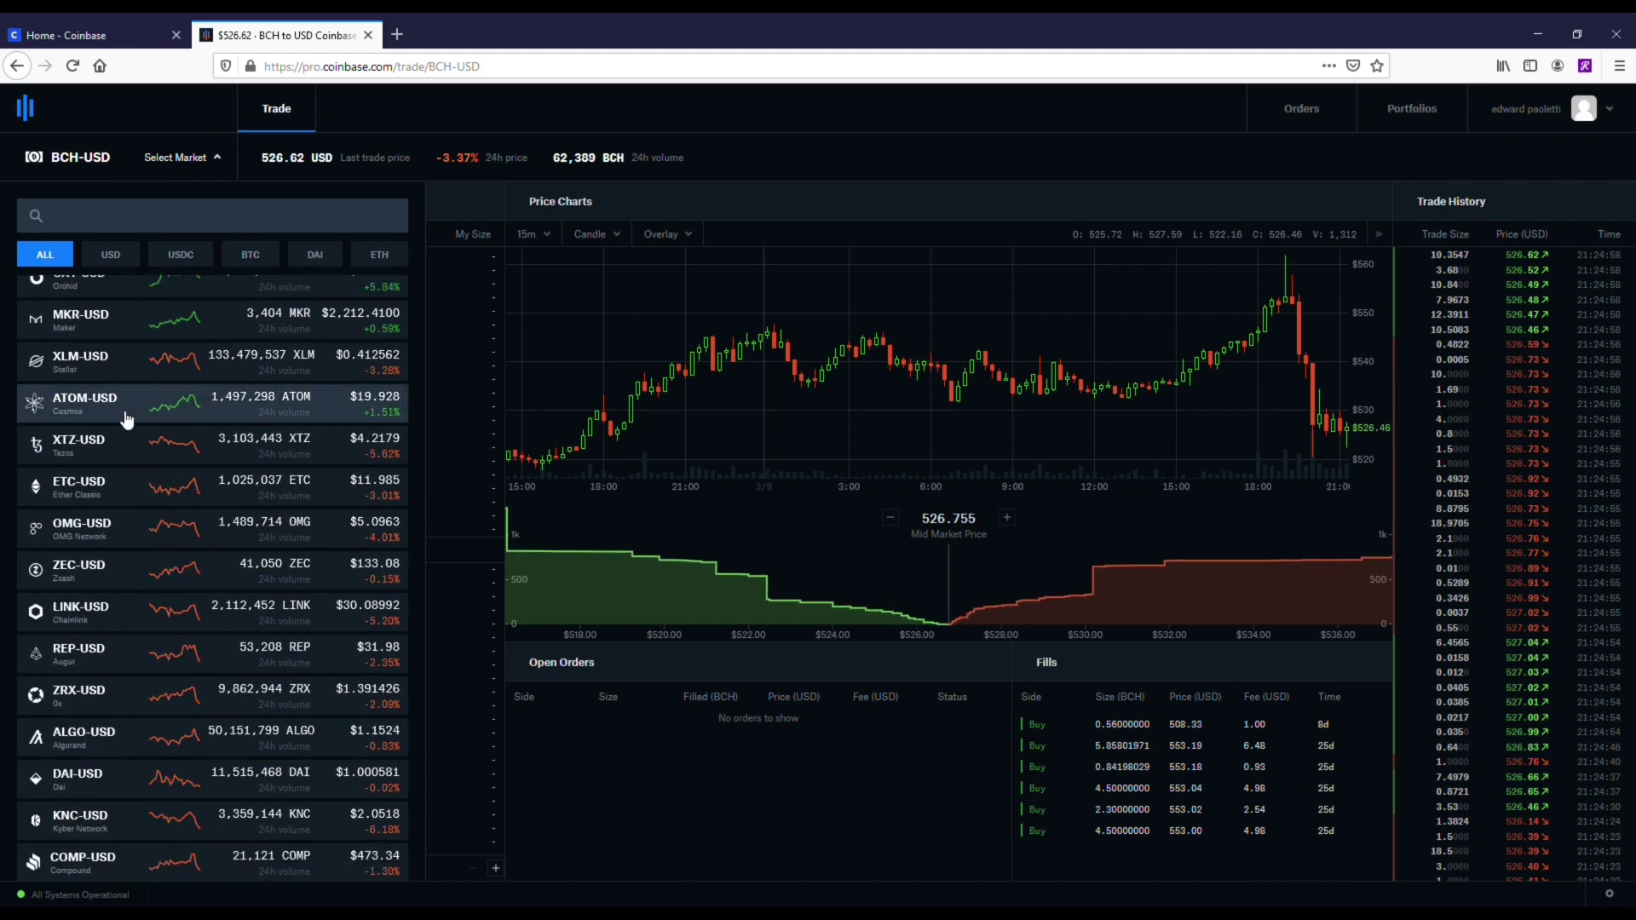
{"action": "scroll", "coordinate": [128, 419], "scroll_direction": "down", "scroll_amount": 3}
{"action": "scroll", "coordinate": [137, 434], "scroll_direction": "down", "scroll_amount": 1}
{"action": "scroll", "coordinate": [153, 456], "scroll_direction": "up", "scroll_amount": 5}
{"action": "scroll", "coordinate": [155, 459], "scroll_direction": "up", "scroll_amount": 2}
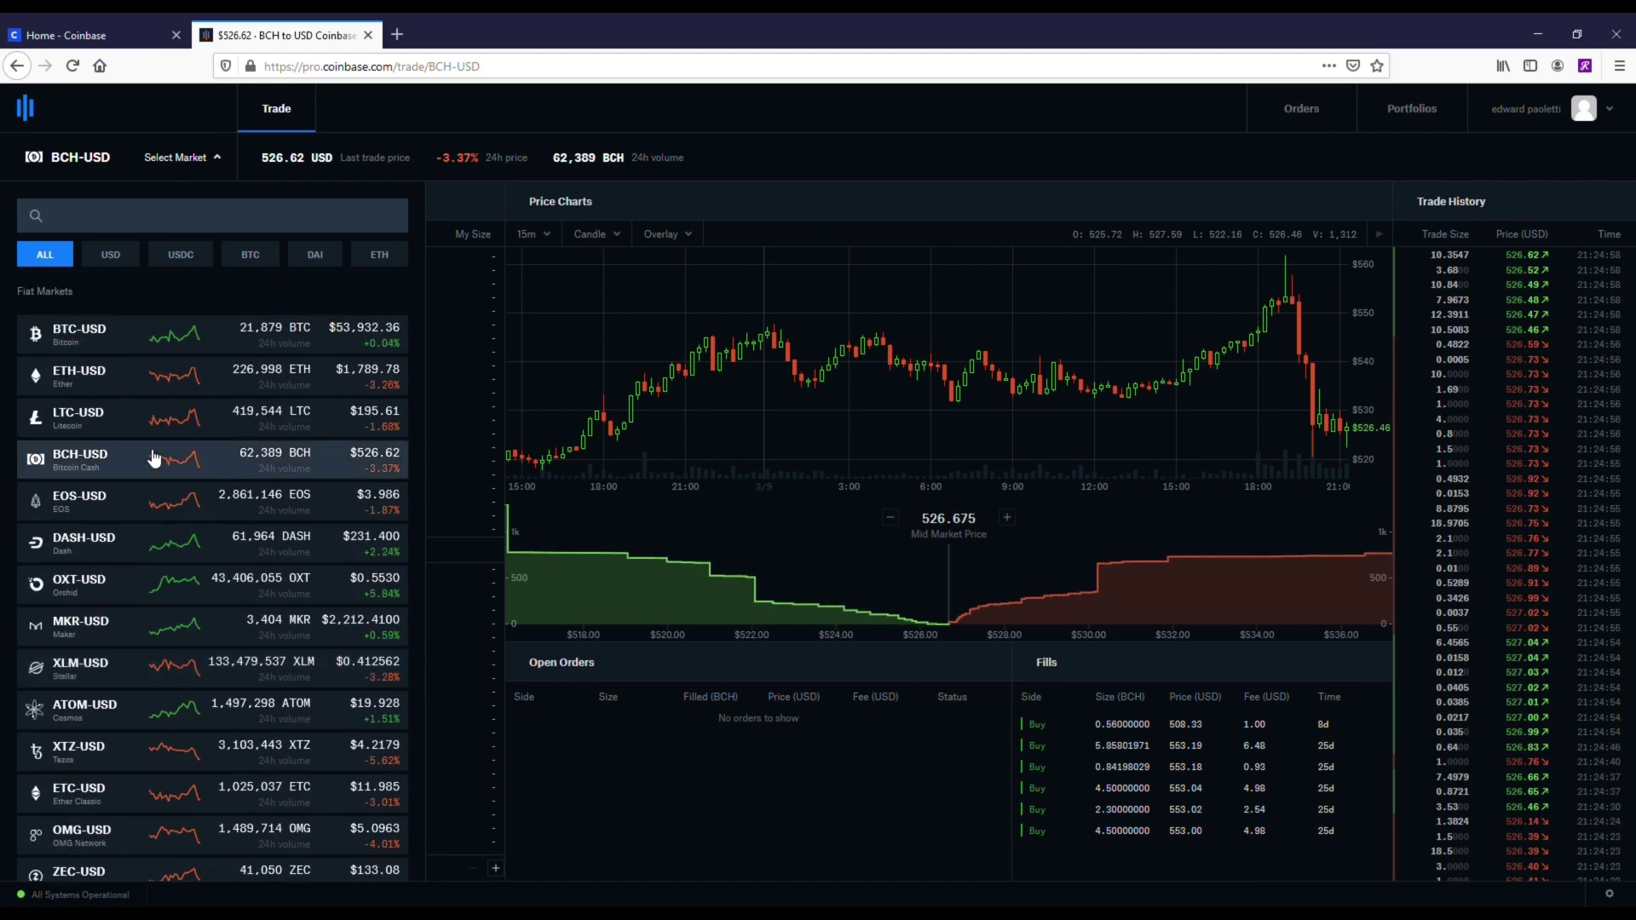
{"action": "left_click", "coordinate": [75, 388]}
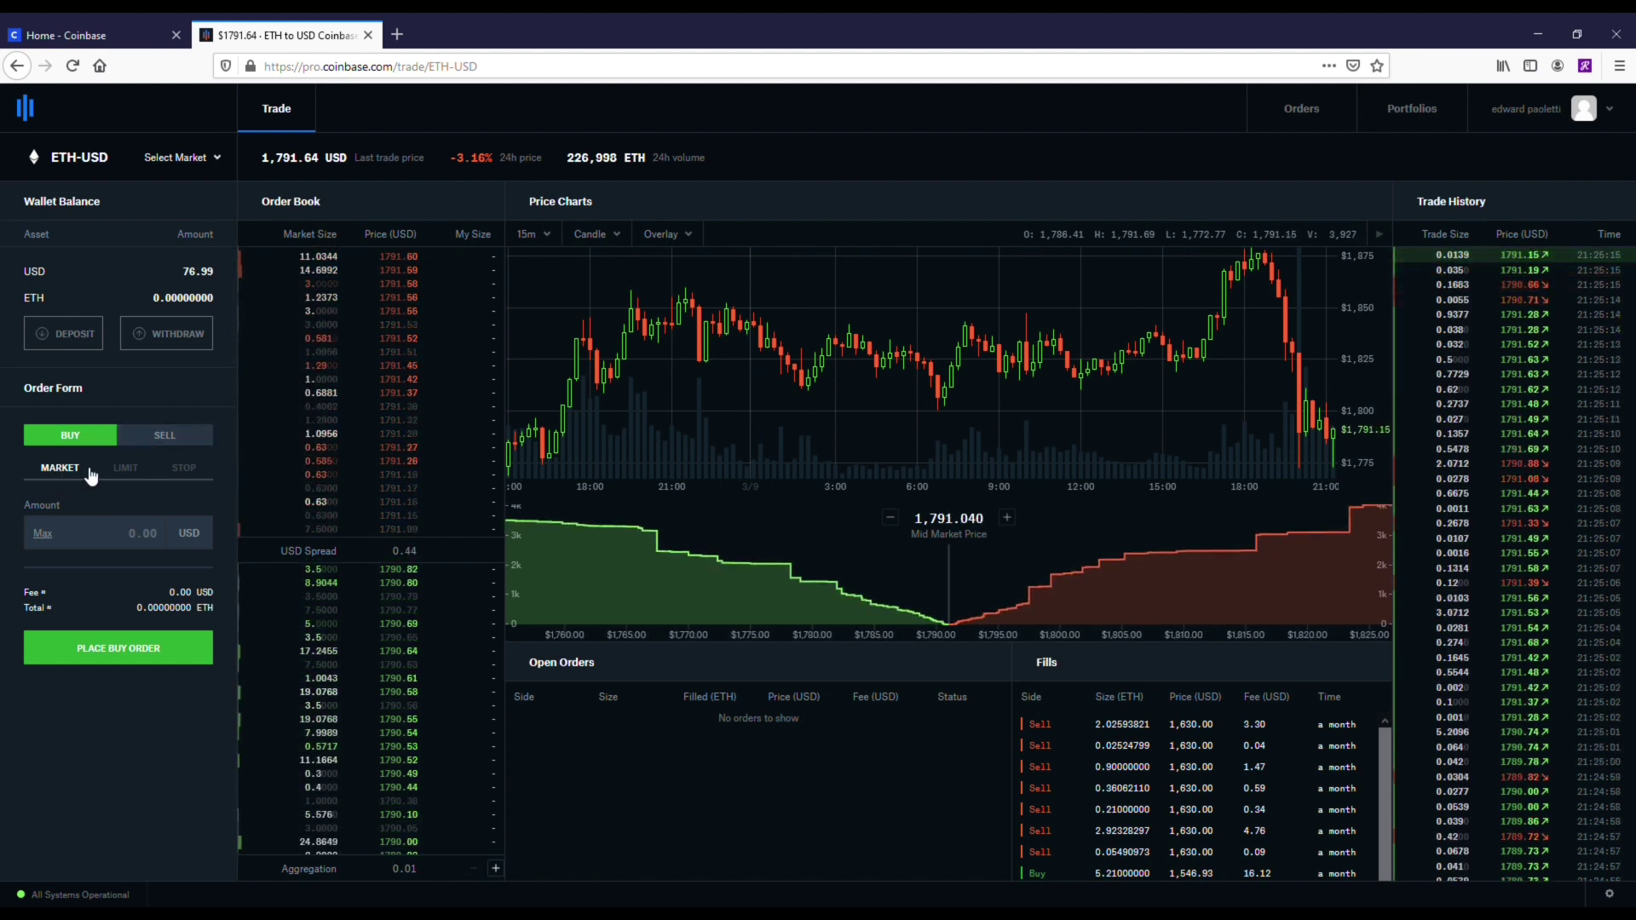
Preview limit, stop and market forms, then set the order form to a stop sell
{"action": "left_click", "coordinate": [125, 468]}
{"action": "left_click", "coordinate": [184, 468]}
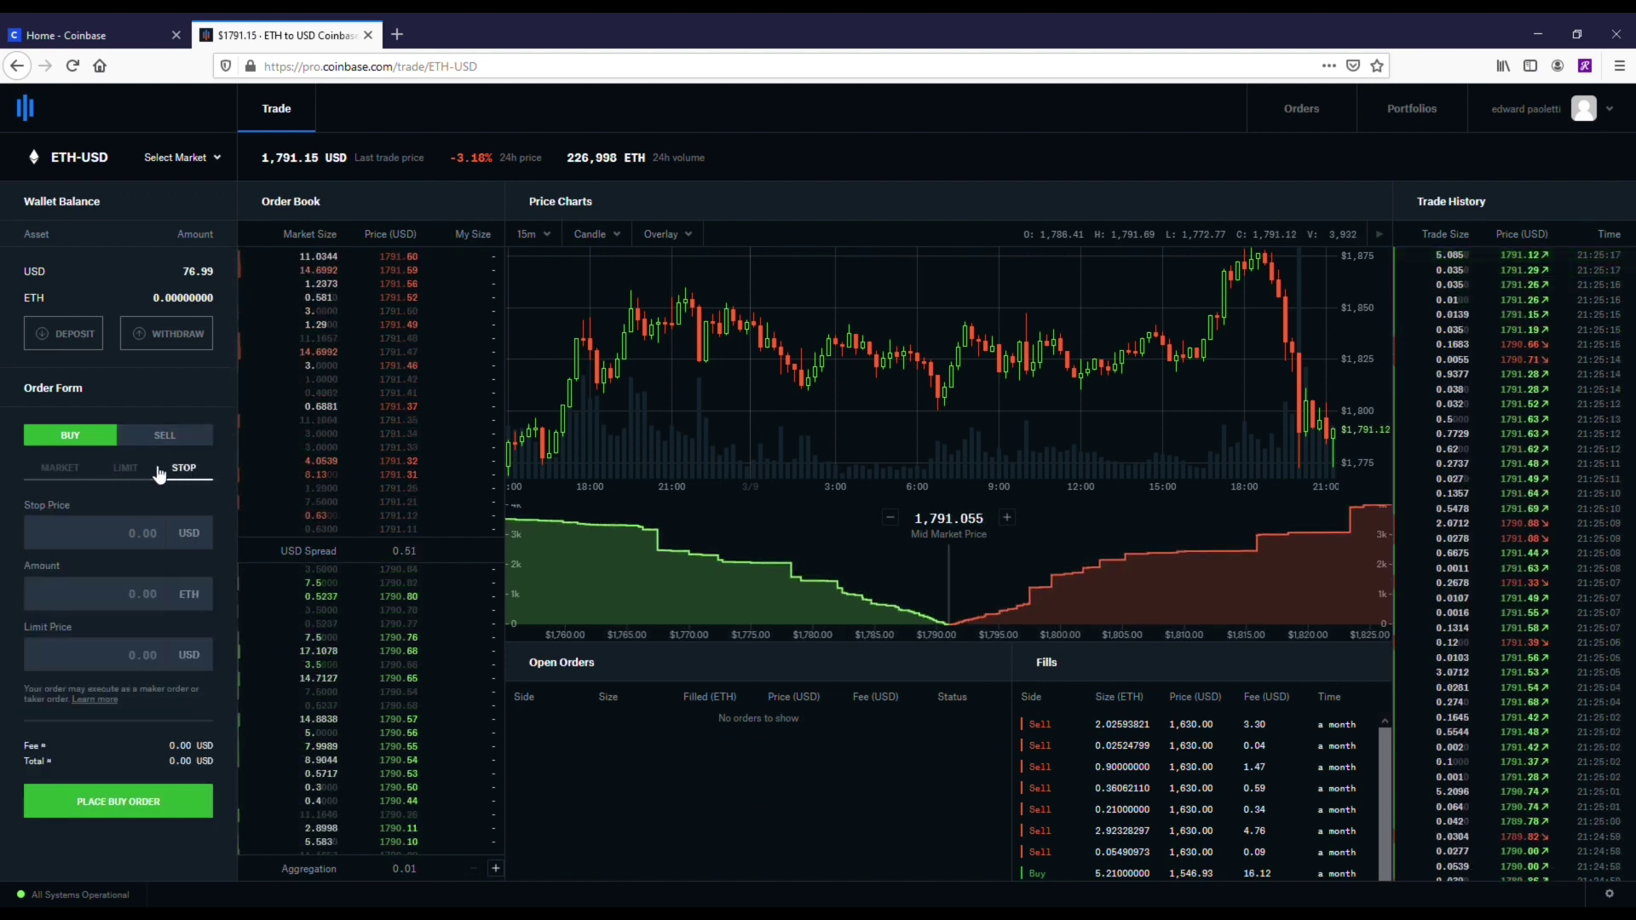
{"action": "left_click", "coordinate": [60, 468]}
{"action": "left_click", "coordinate": [167, 439]}
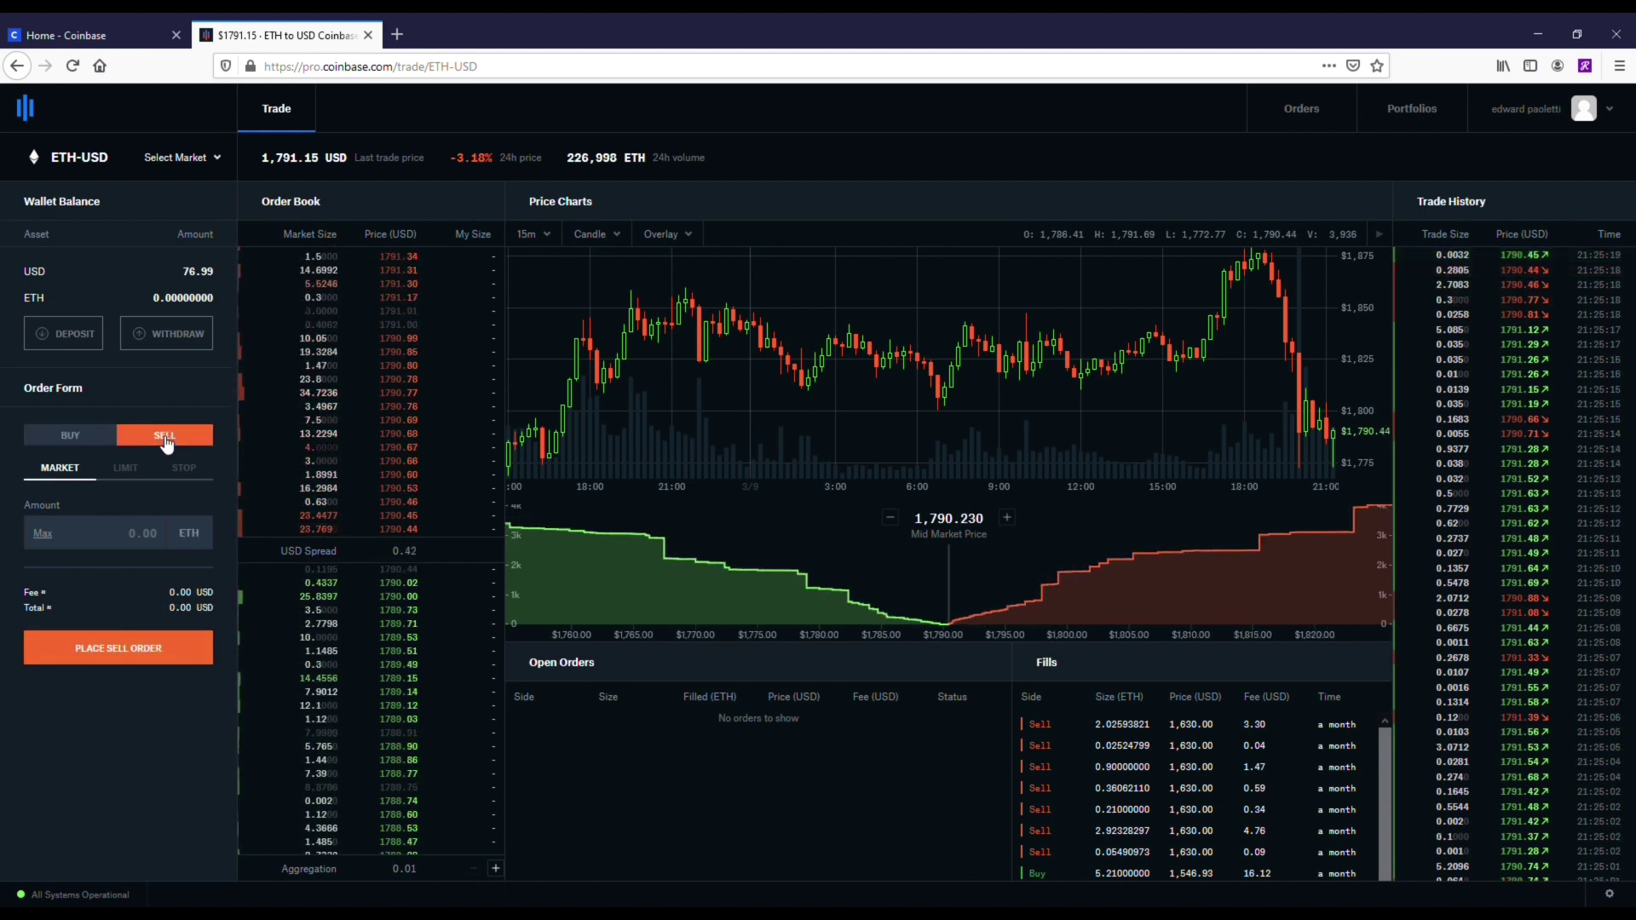
{"action": "left_click", "coordinate": [186, 471]}
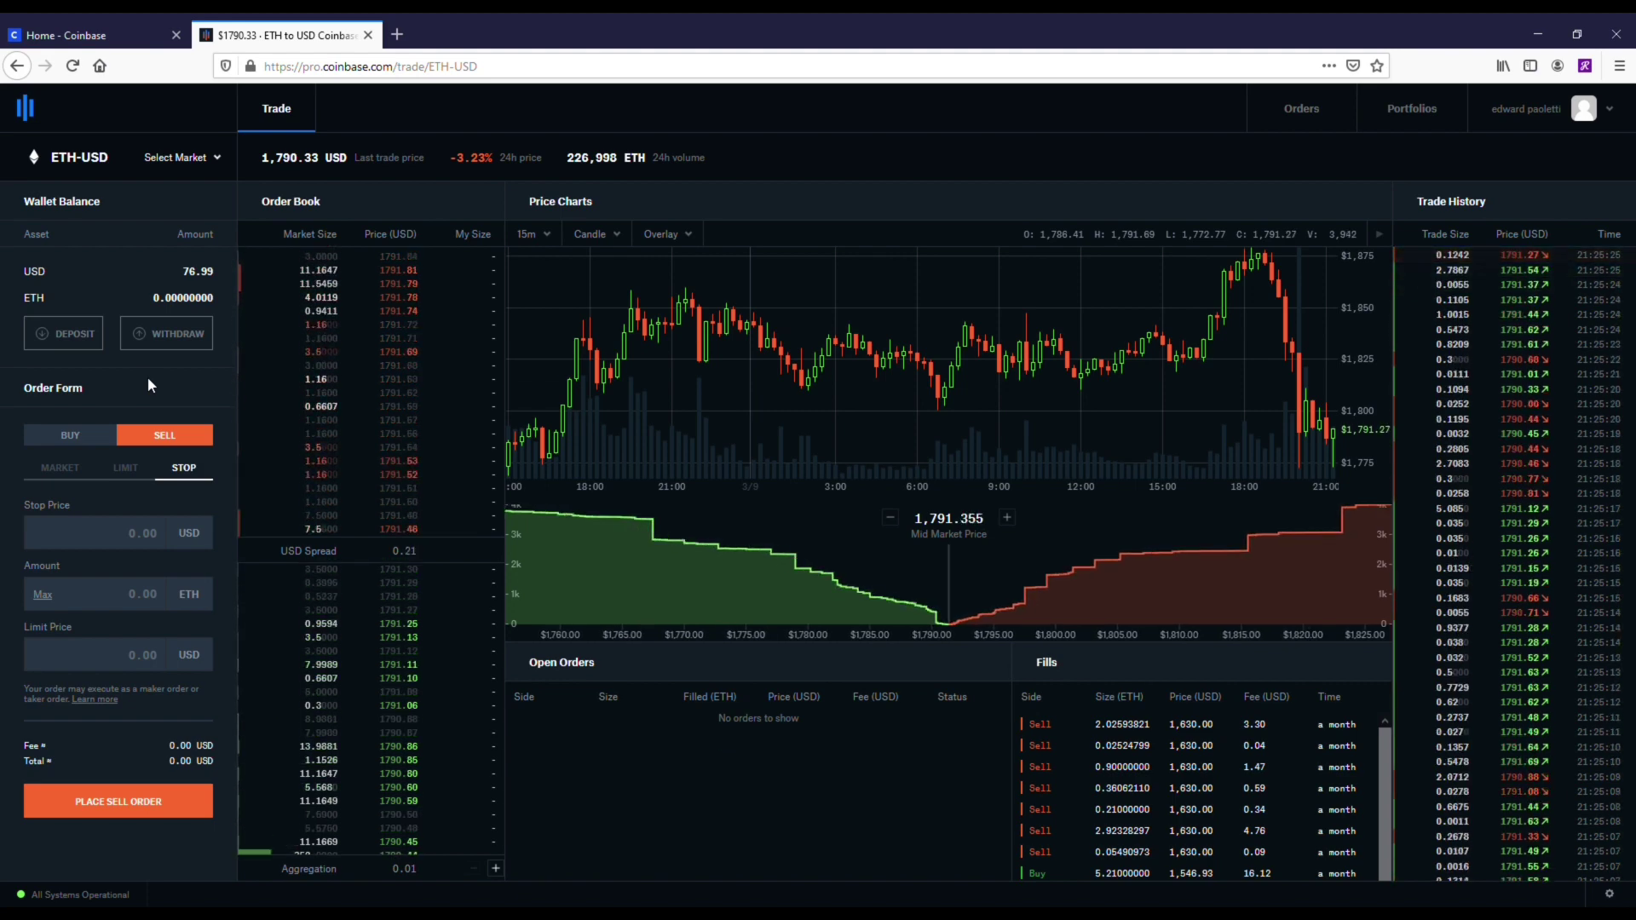
Try 1m, 5m, 15m, 1h and 6h chart intervals, ending on 5-minute candles
{"action": "left_click", "coordinate": [535, 236]}
{"action": "left_click", "coordinate": [526, 264]}
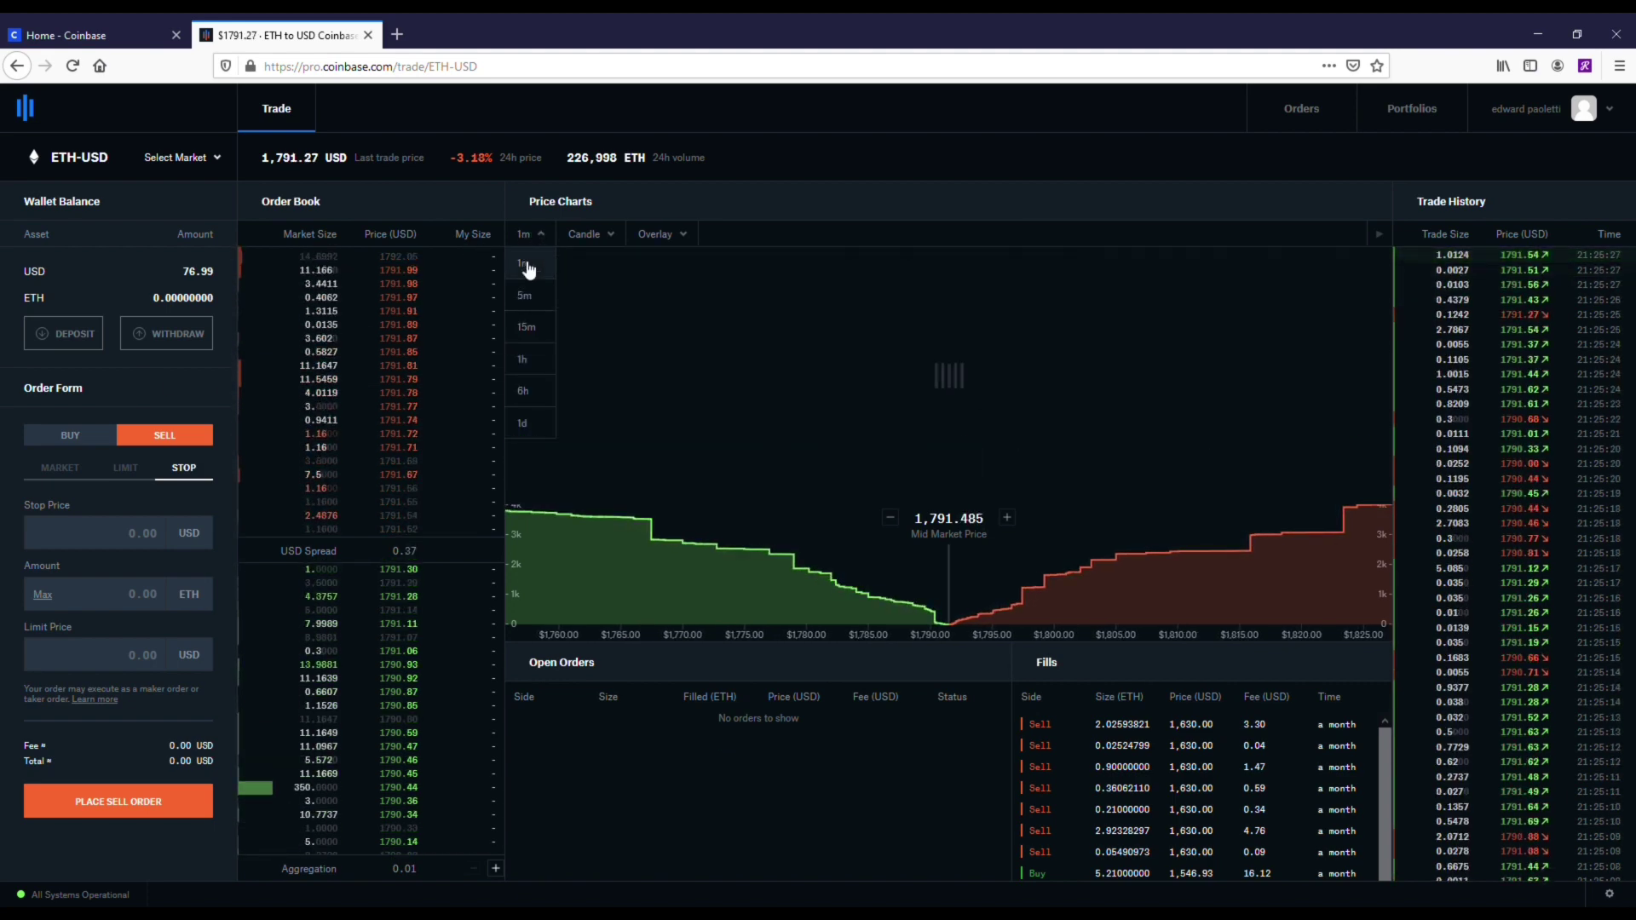
{"action": "left_click", "coordinate": [526, 295]}
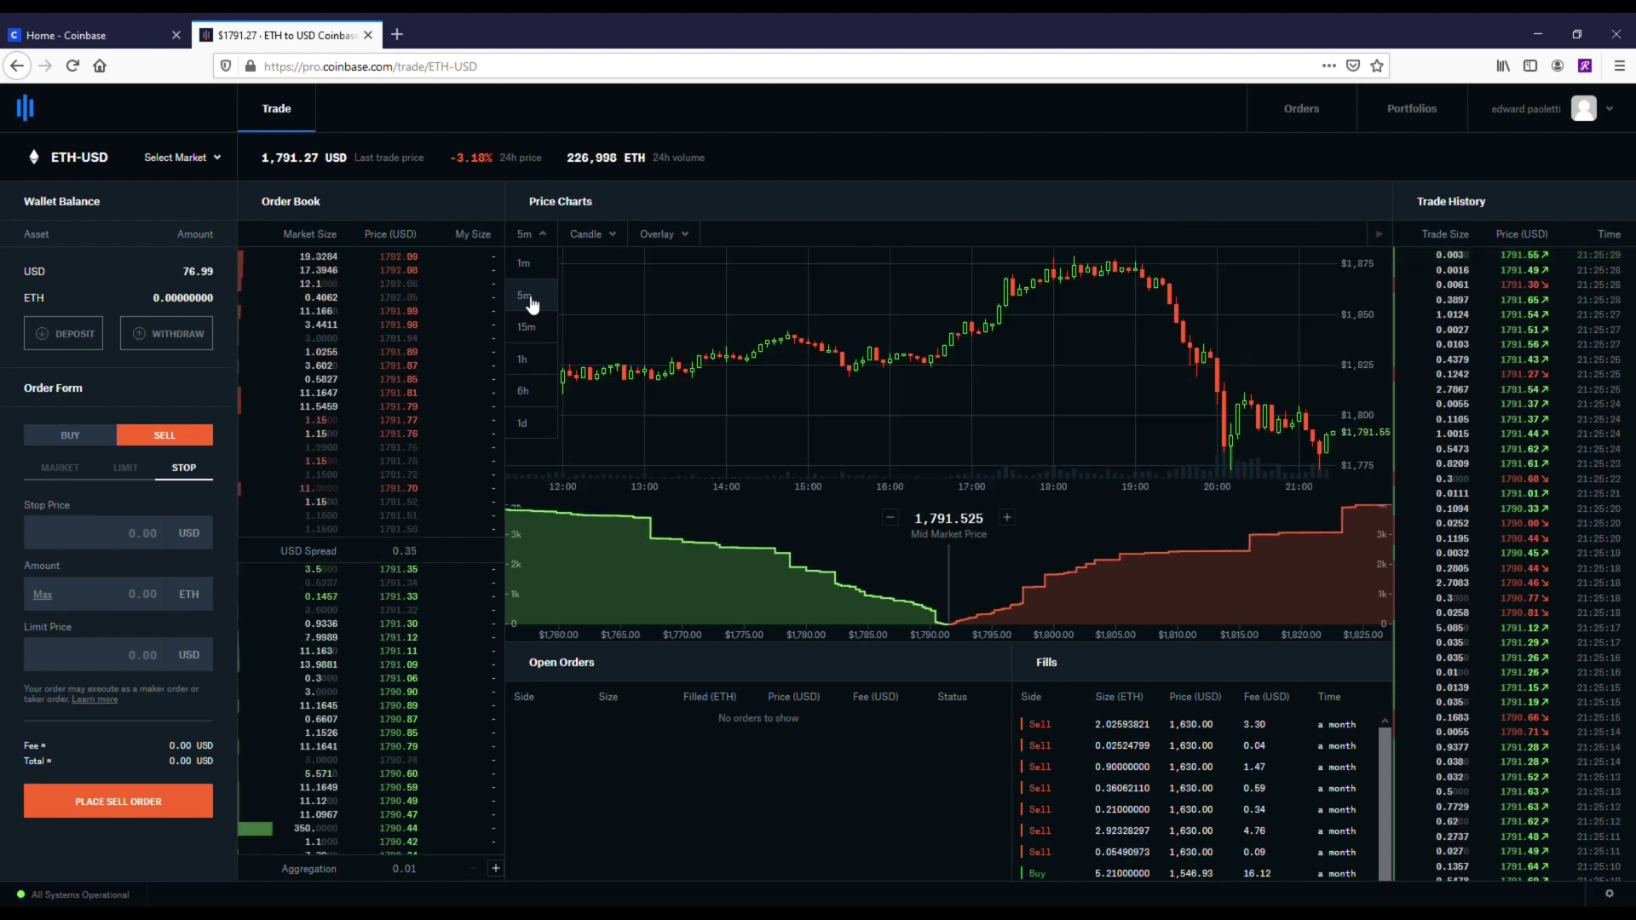
{"action": "left_click", "coordinate": [534, 328]}
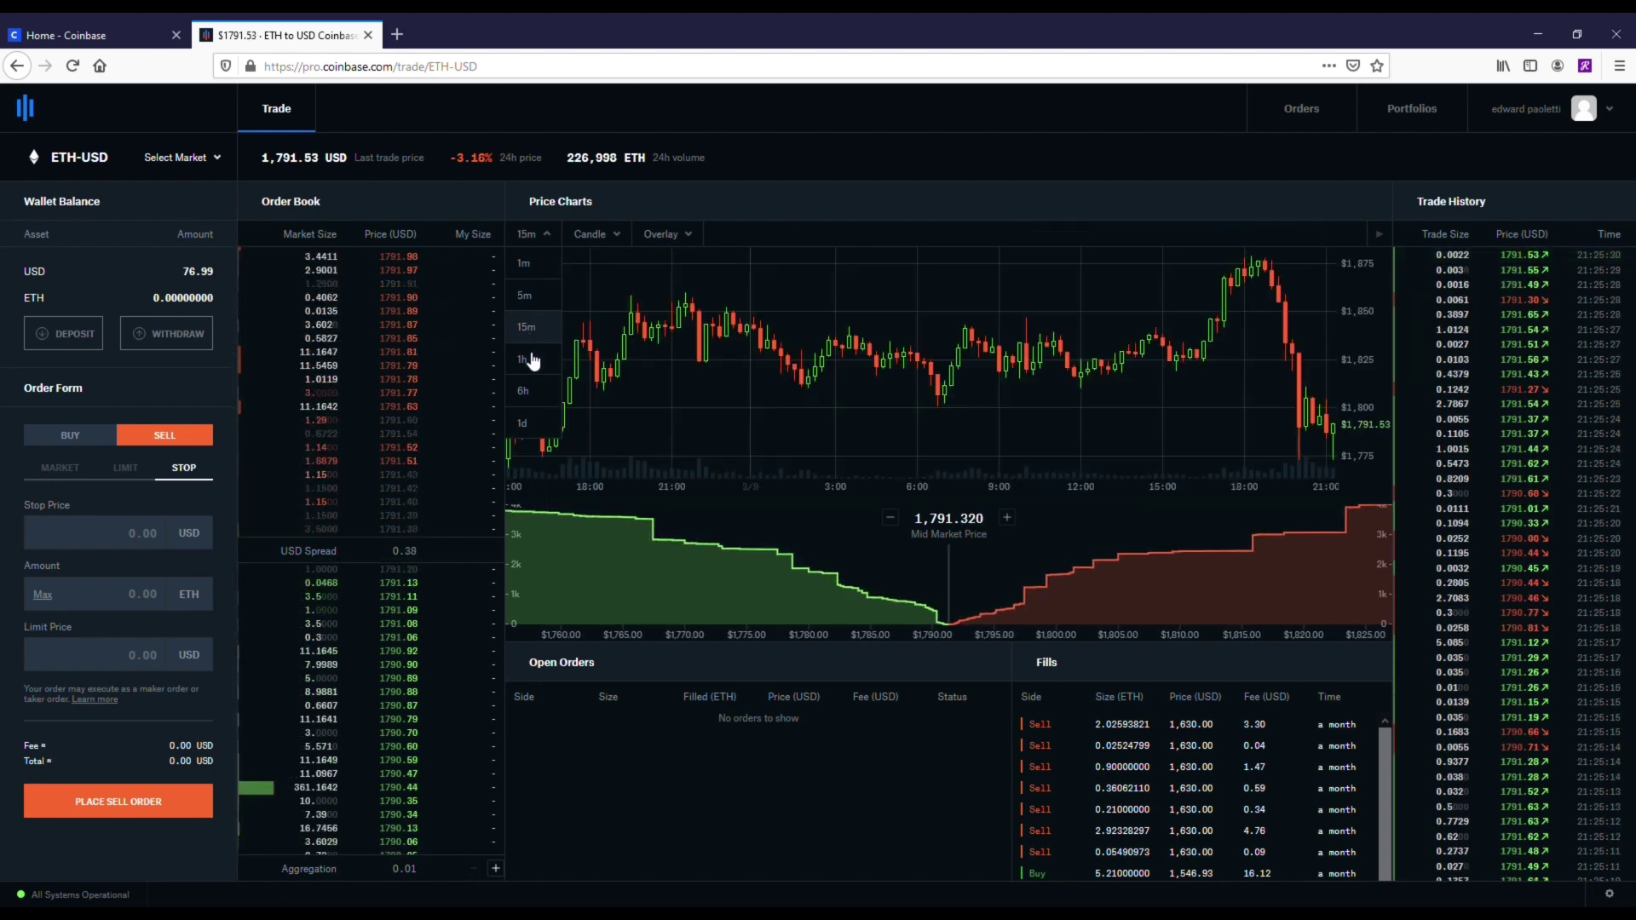
{"action": "left_click", "coordinate": [526, 359]}
{"action": "left_click", "coordinate": [531, 397]}
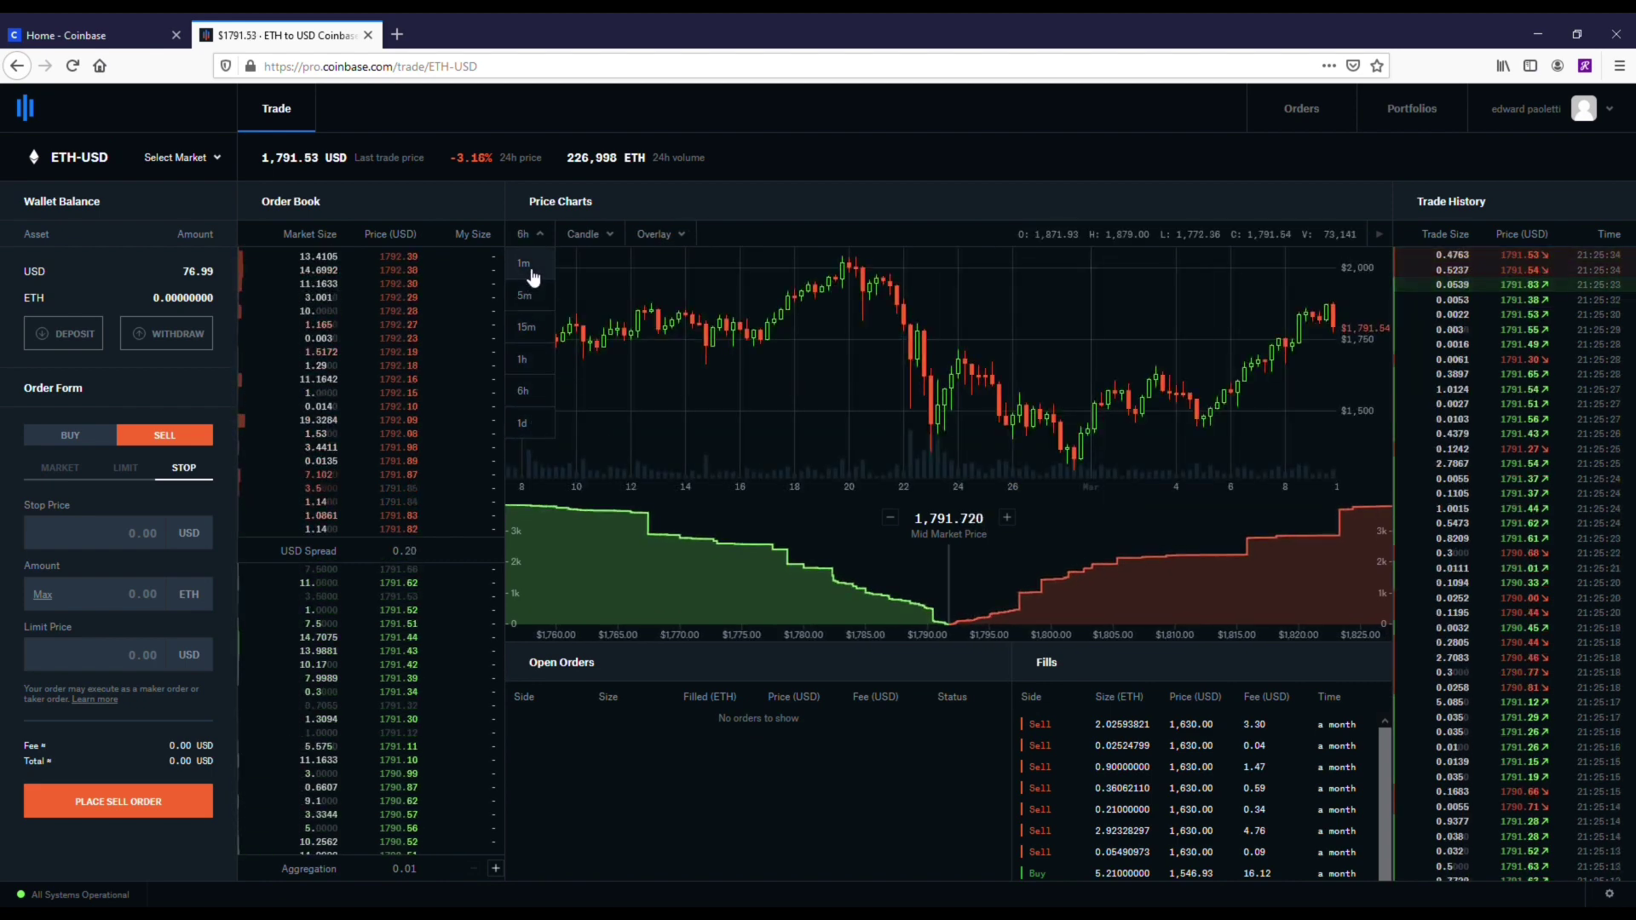
{"action": "left_click", "coordinate": [534, 268]}
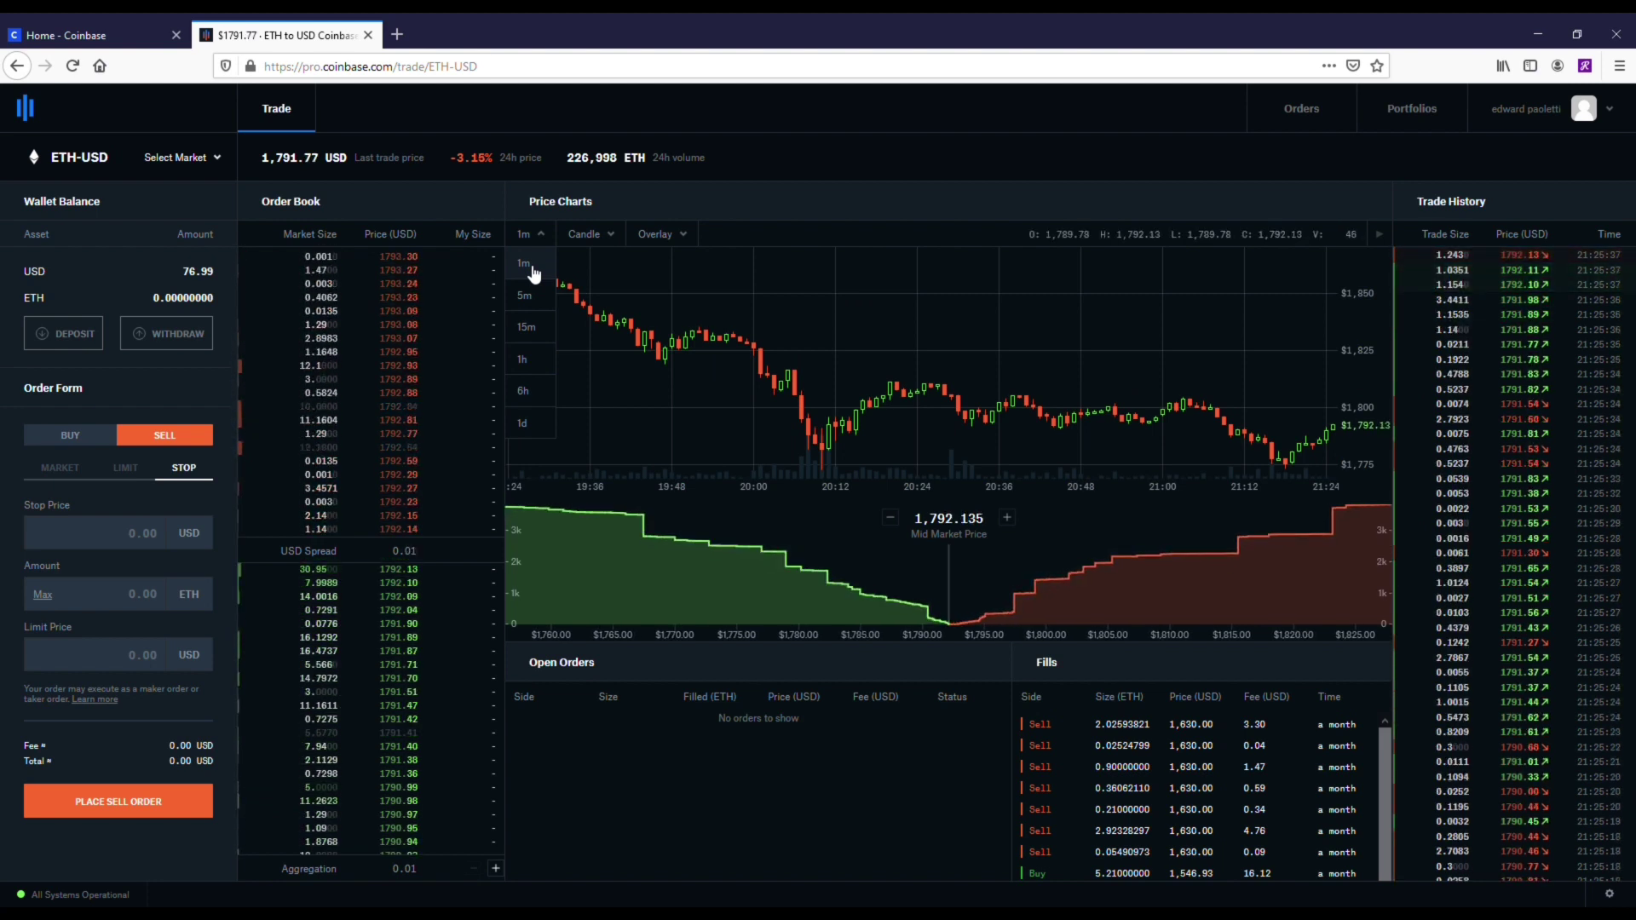
{"action": "left_click", "coordinate": [526, 294]}
{"action": "left_click", "coordinate": [587, 234]}
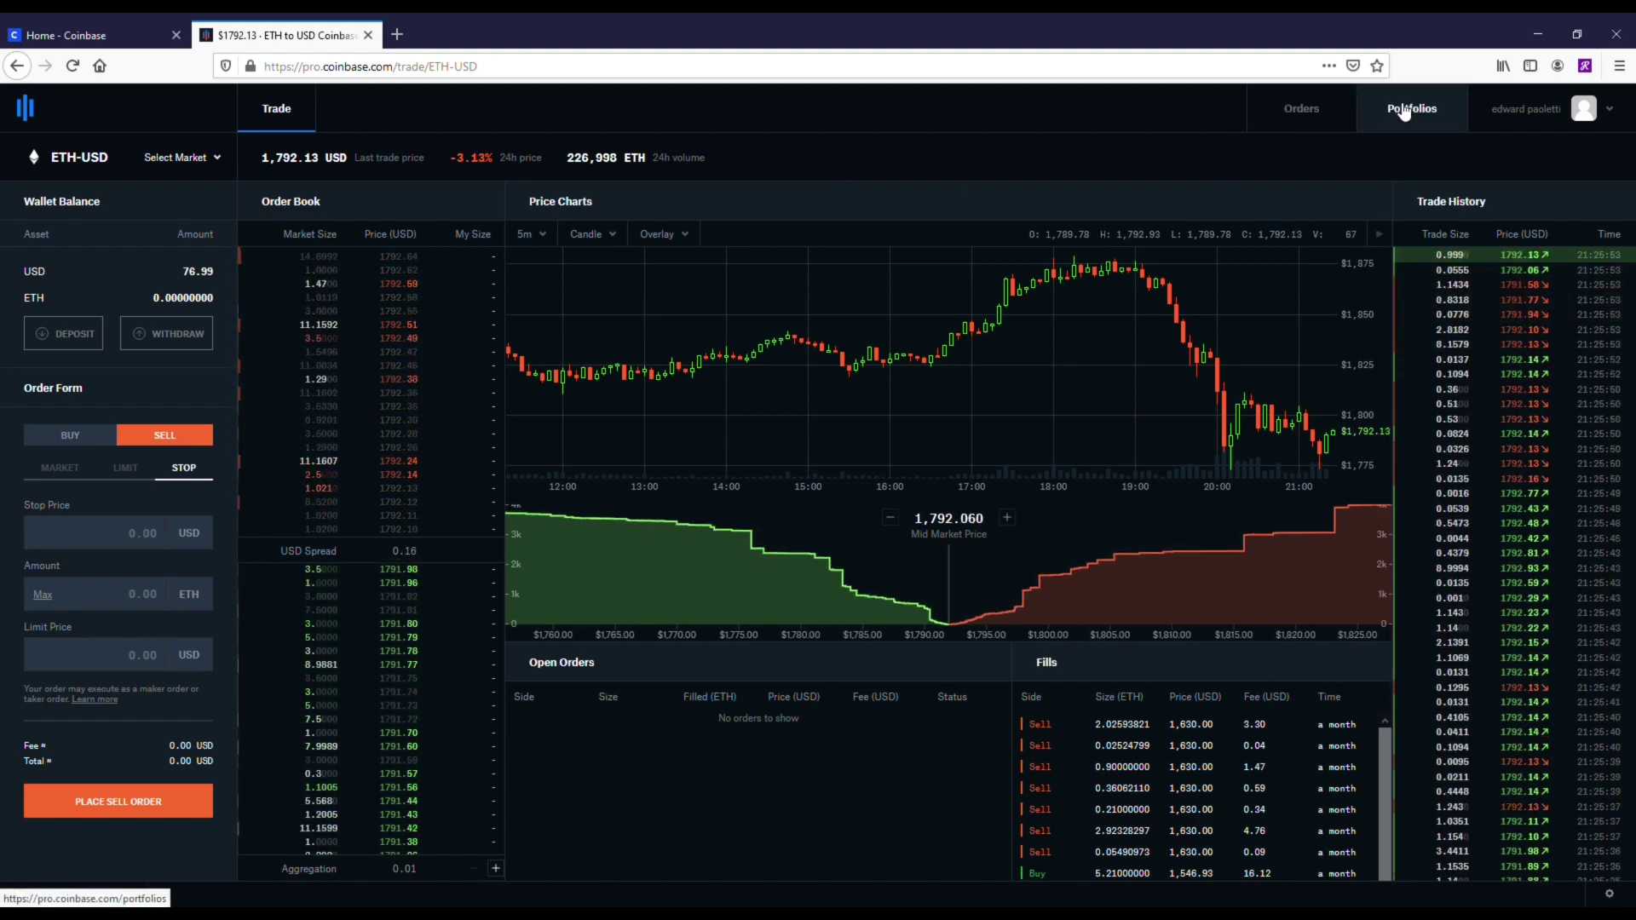
Browse Ether's activity on the portfolios page, then show Default Portfolio balances for all assets
{"action": "left_click", "coordinate": [1406, 110]}
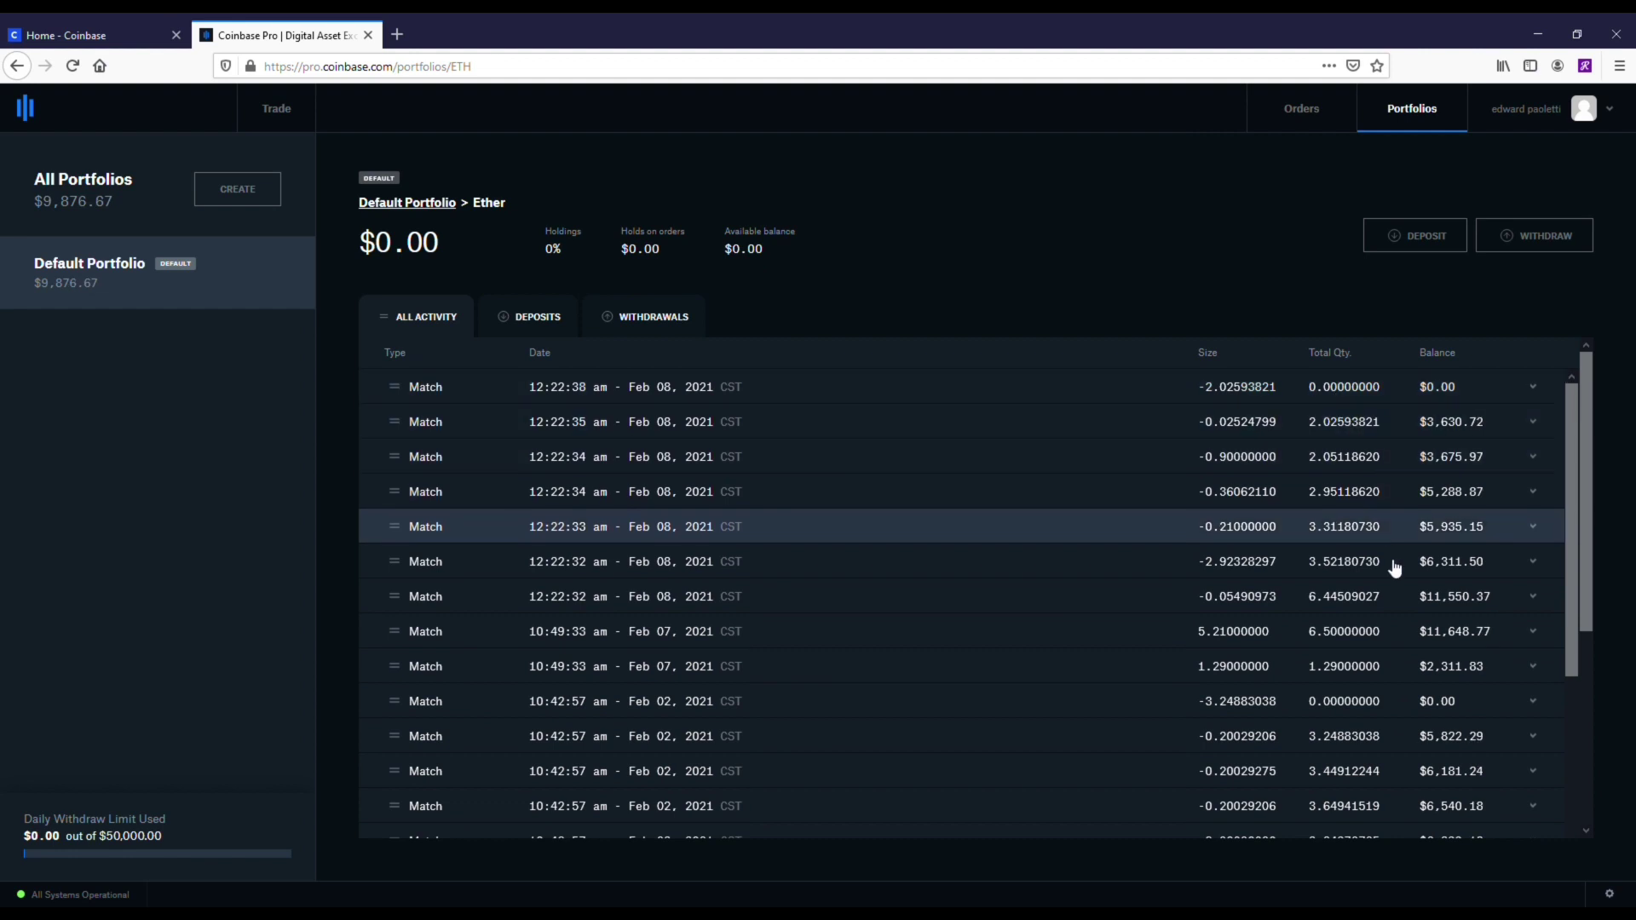
{"action": "scroll", "coordinate": [1398, 628], "scroll_direction": "down", "scroll_amount": 2}
{"action": "scroll", "coordinate": [1432, 723], "scroll_direction": "down", "scroll_amount": 2}
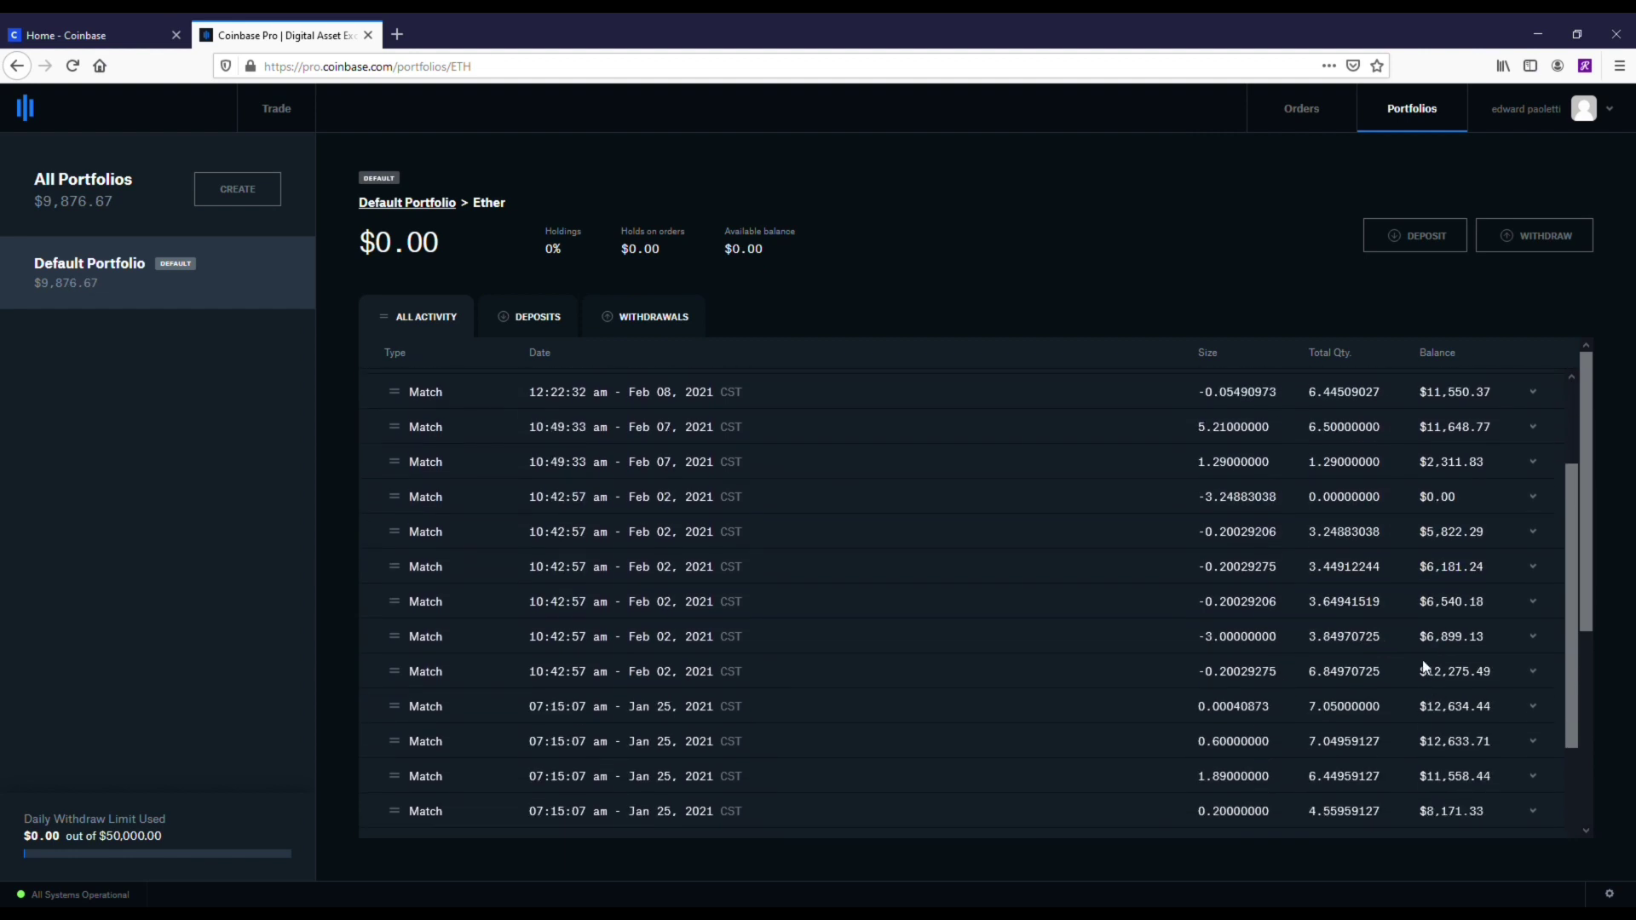
{"action": "scroll", "coordinate": [1432, 721], "scroll_direction": "down", "scroll_amount": 3}
{"action": "scroll", "coordinate": [1431, 717], "scroll_direction": "down", "scroll_amount": 3}
{"action": "scroll", "coordinate": [1432, 714], "scroll_direction": "down", "scroll_amount": 2}
{"action": "scroll", "coordinate": [1423, 648], "scroll_direction": "up", "scroll_amount": 10}
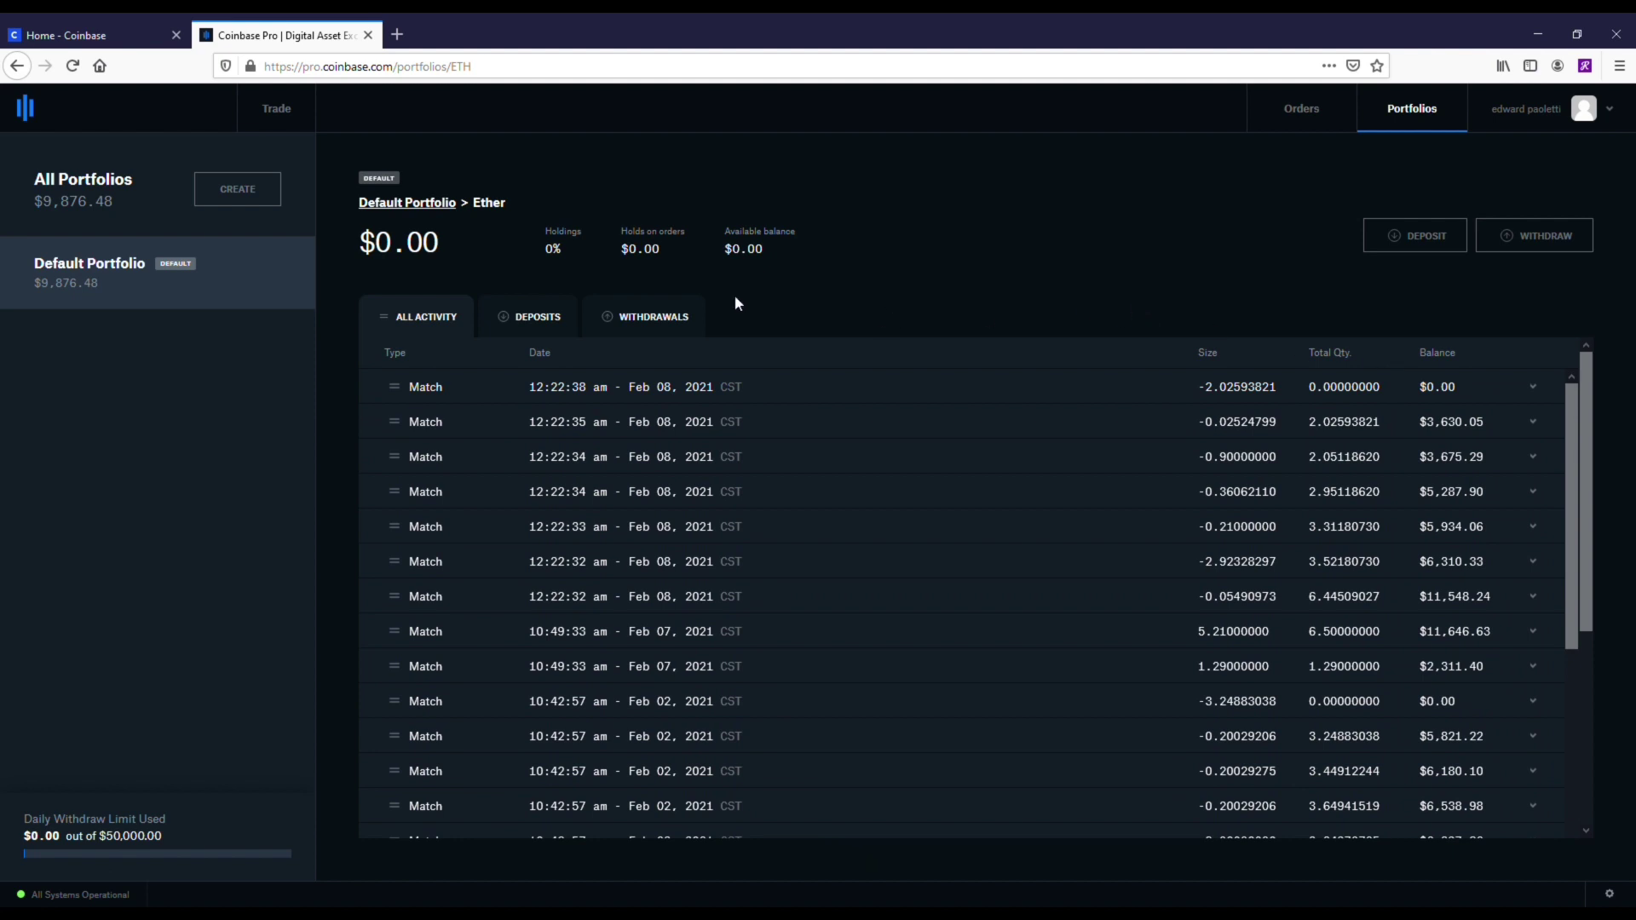
{"action": "left_click", "coordinate": [1377, 125]}
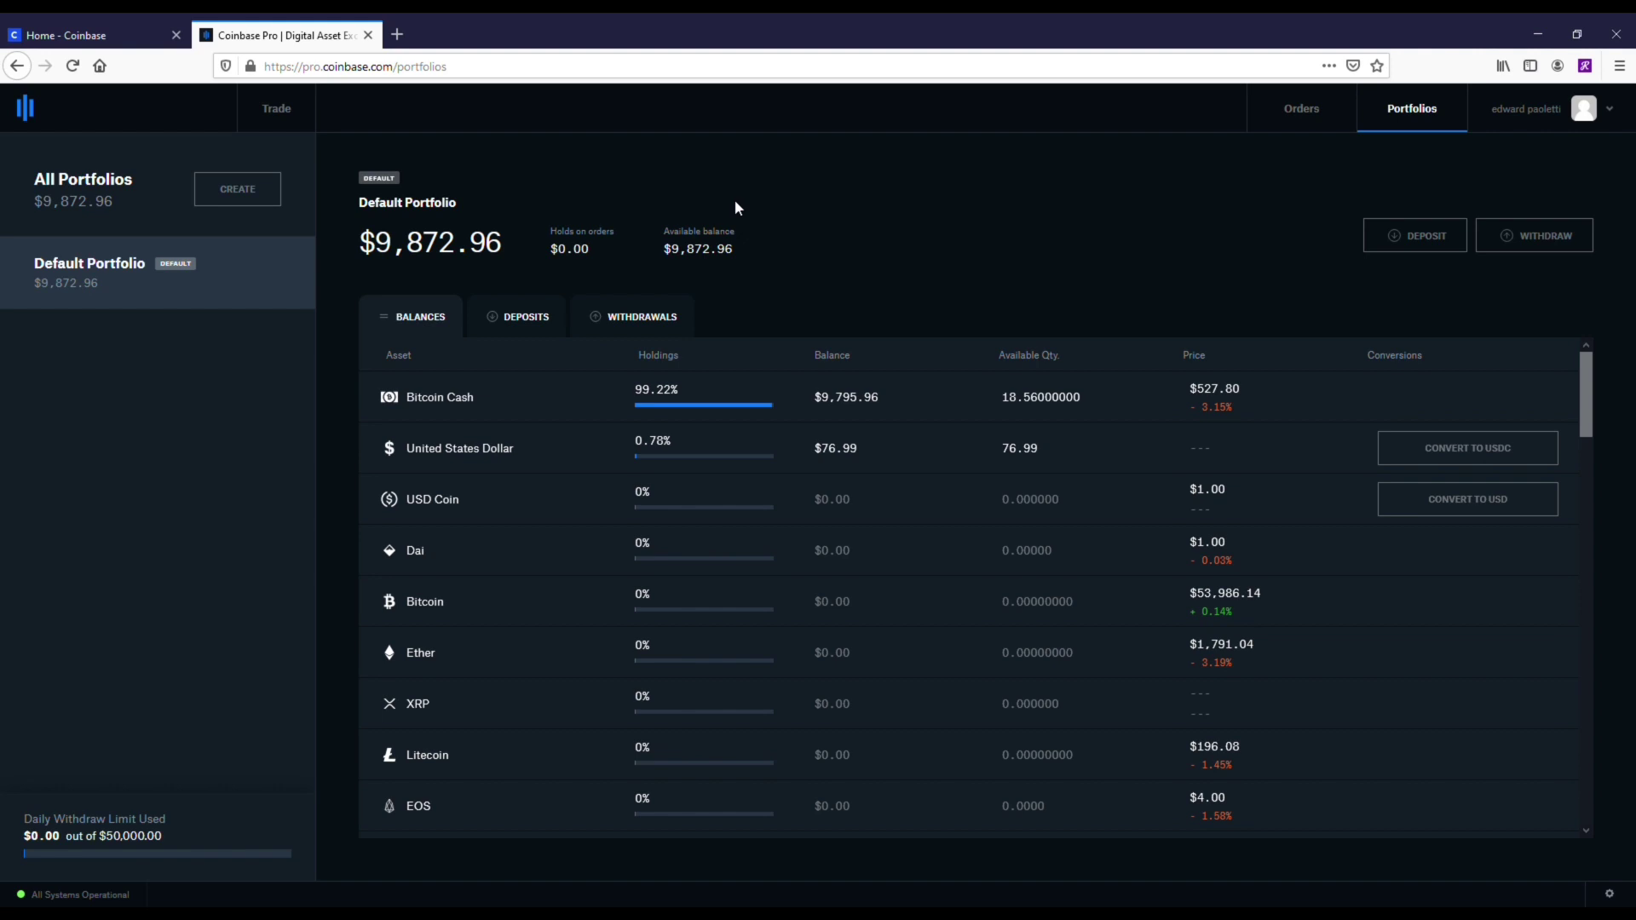
Back in Coinbase, browse Ethereum's price page, then return to the Prices list
{"action": "left_click", "coordinate": [123, 35]}
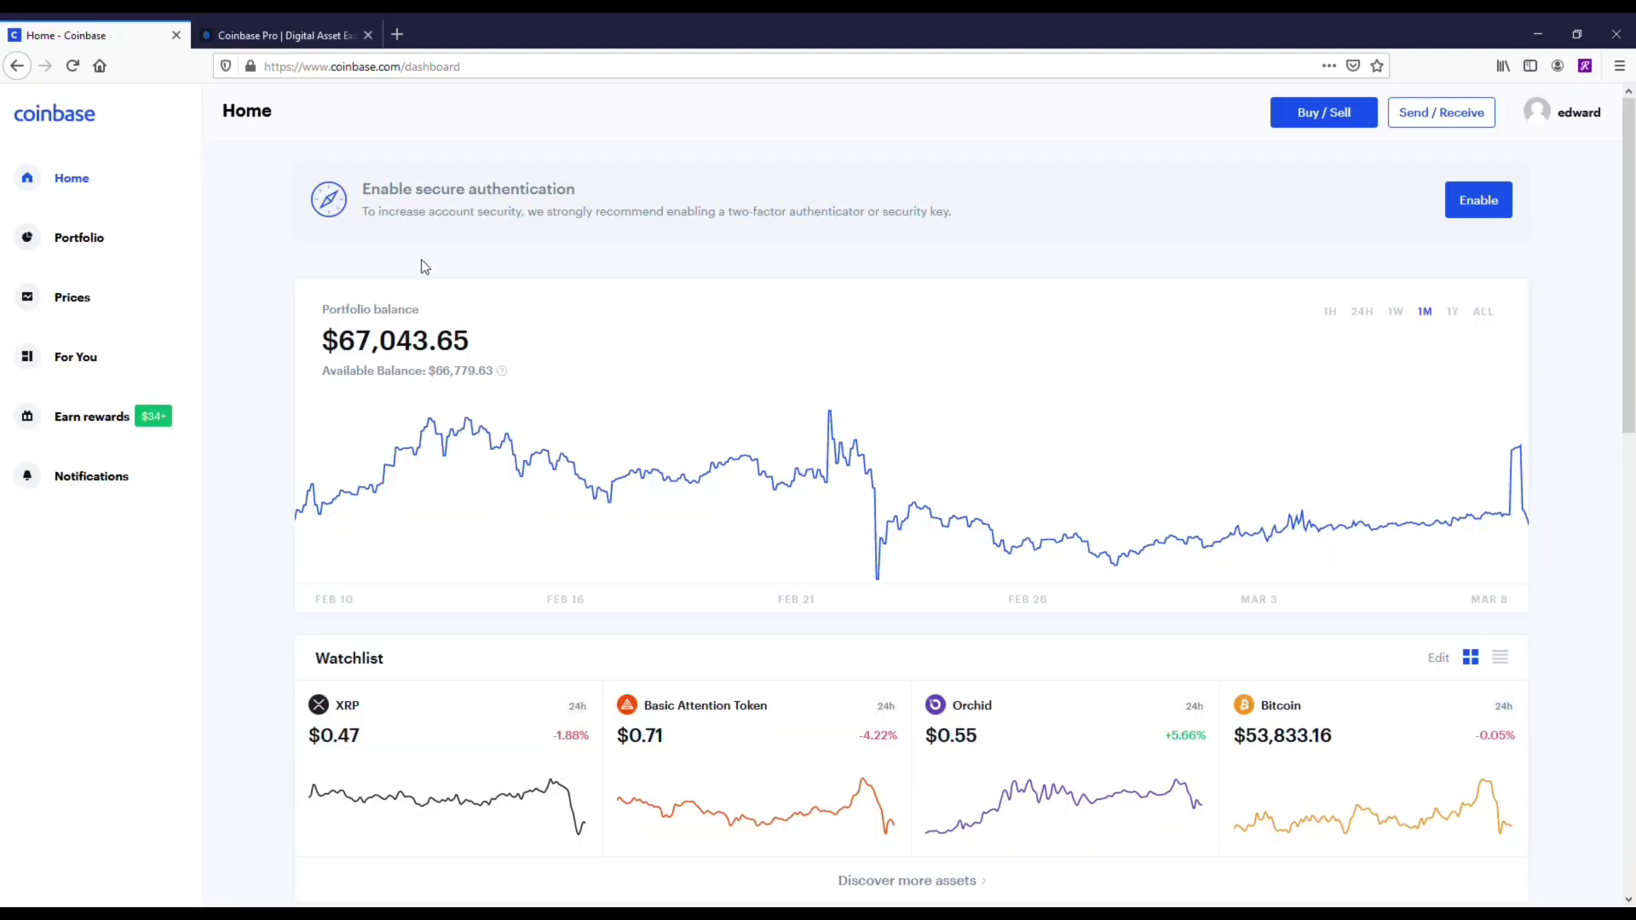
{"action": "left_click", "coordinate": [73, 297]}
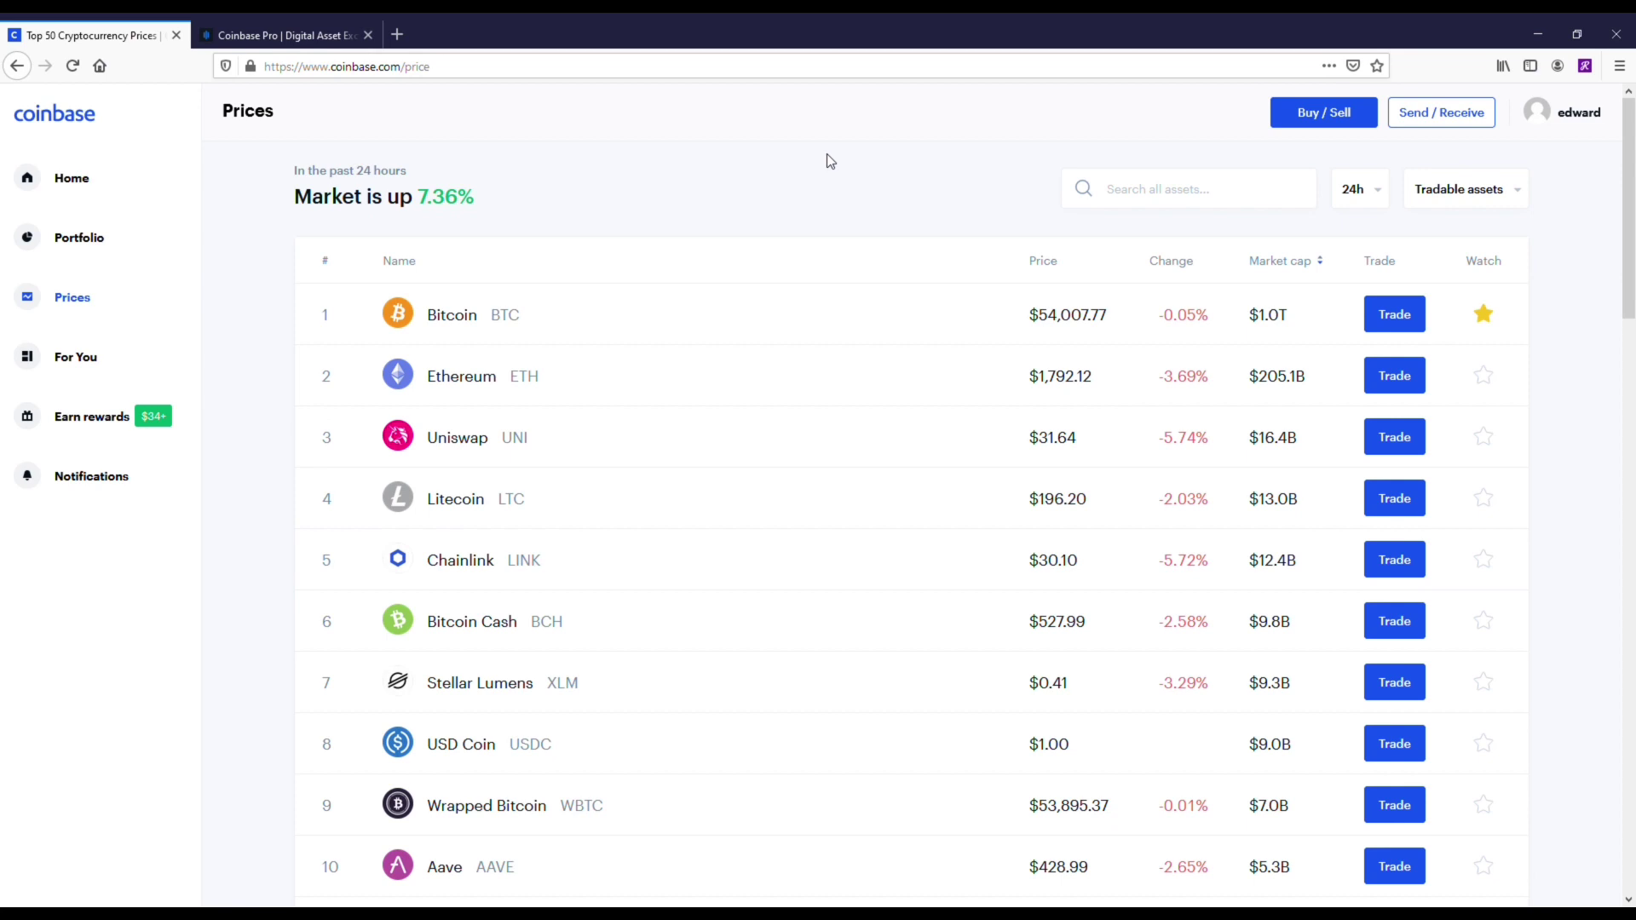
{"action": "left_click", "coordinate": [478, 386]}
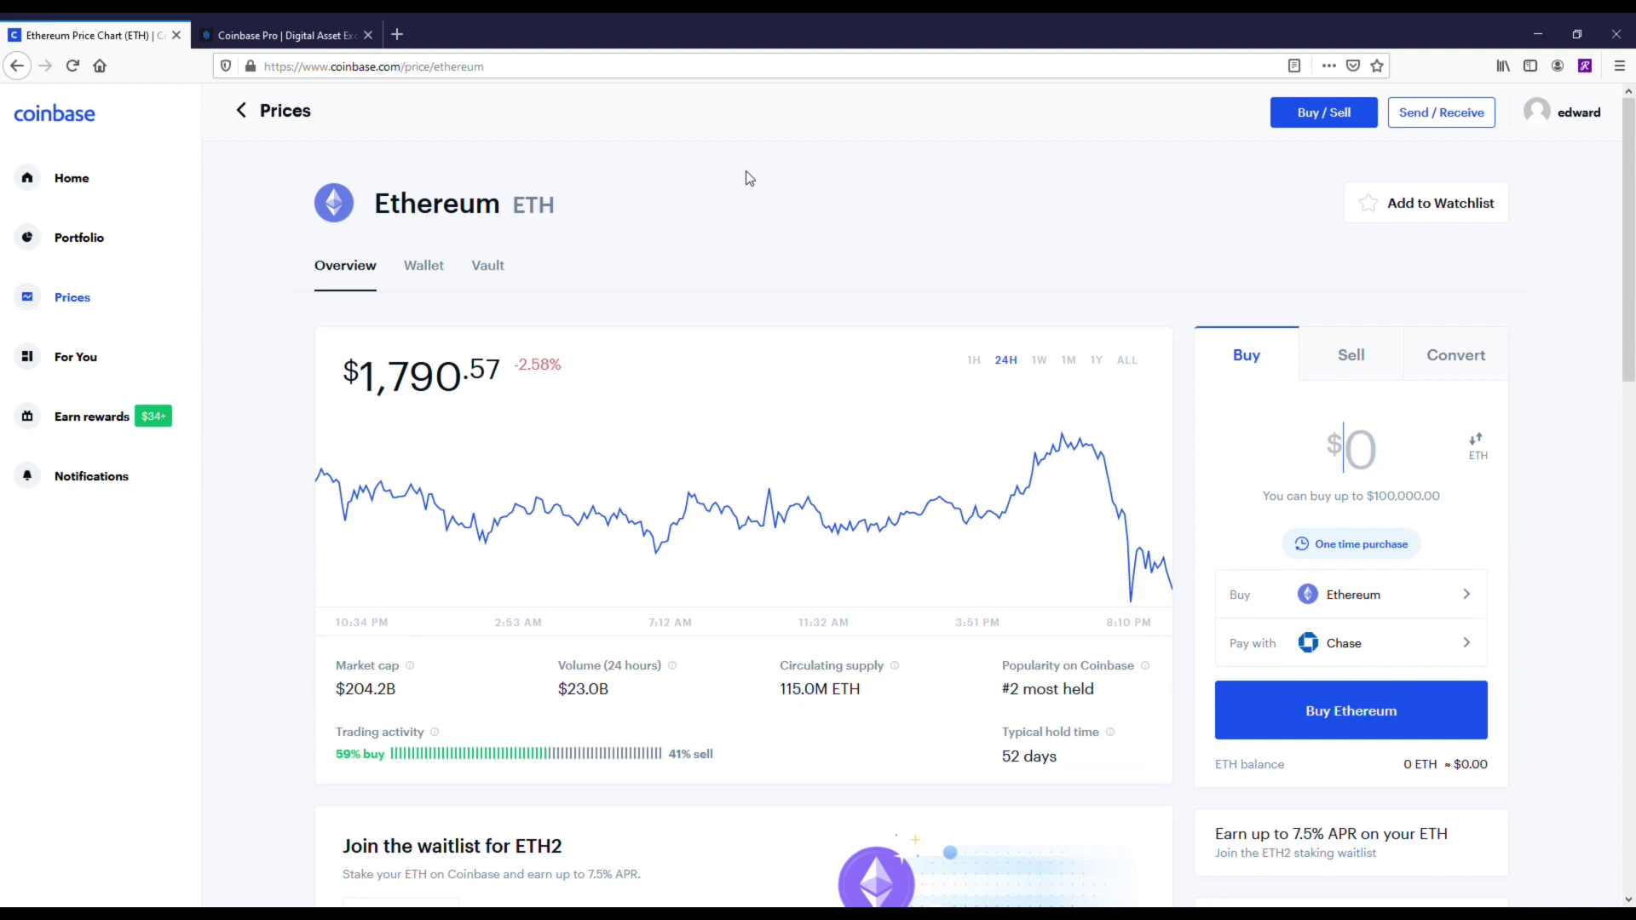
{"action": "scroll", "coordinate": [456, 426], "scroll_direction": "down", "scroll_amount": 3}
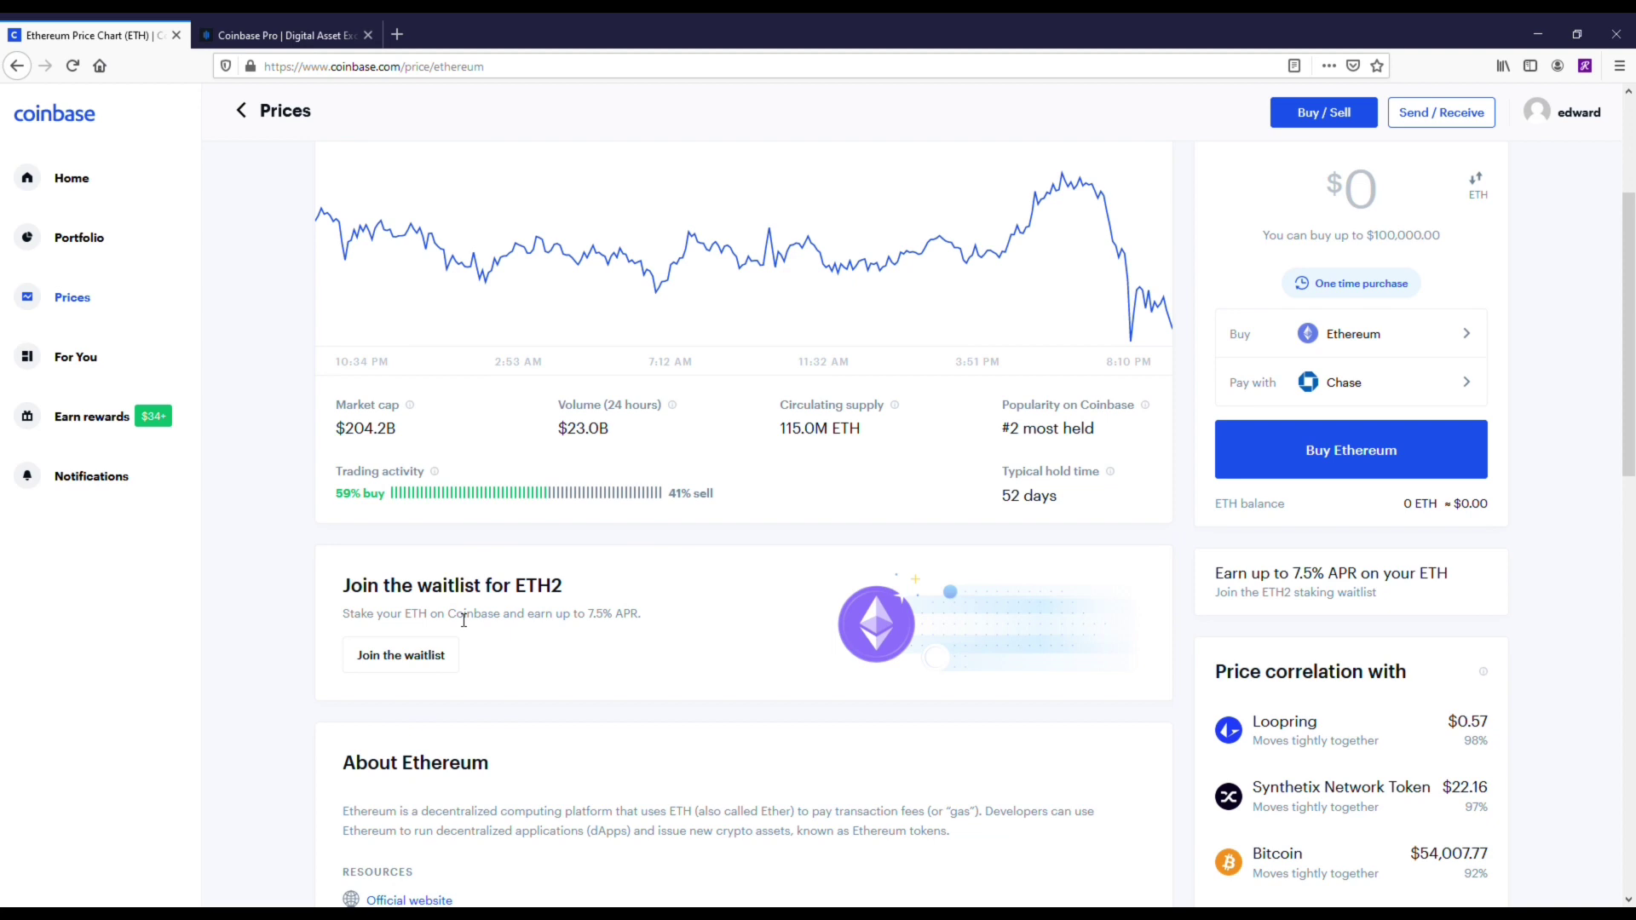
{"action": "scroll", "coordinate": [464, 620], "scroll_direction": "up", "scroll_amount": 3}
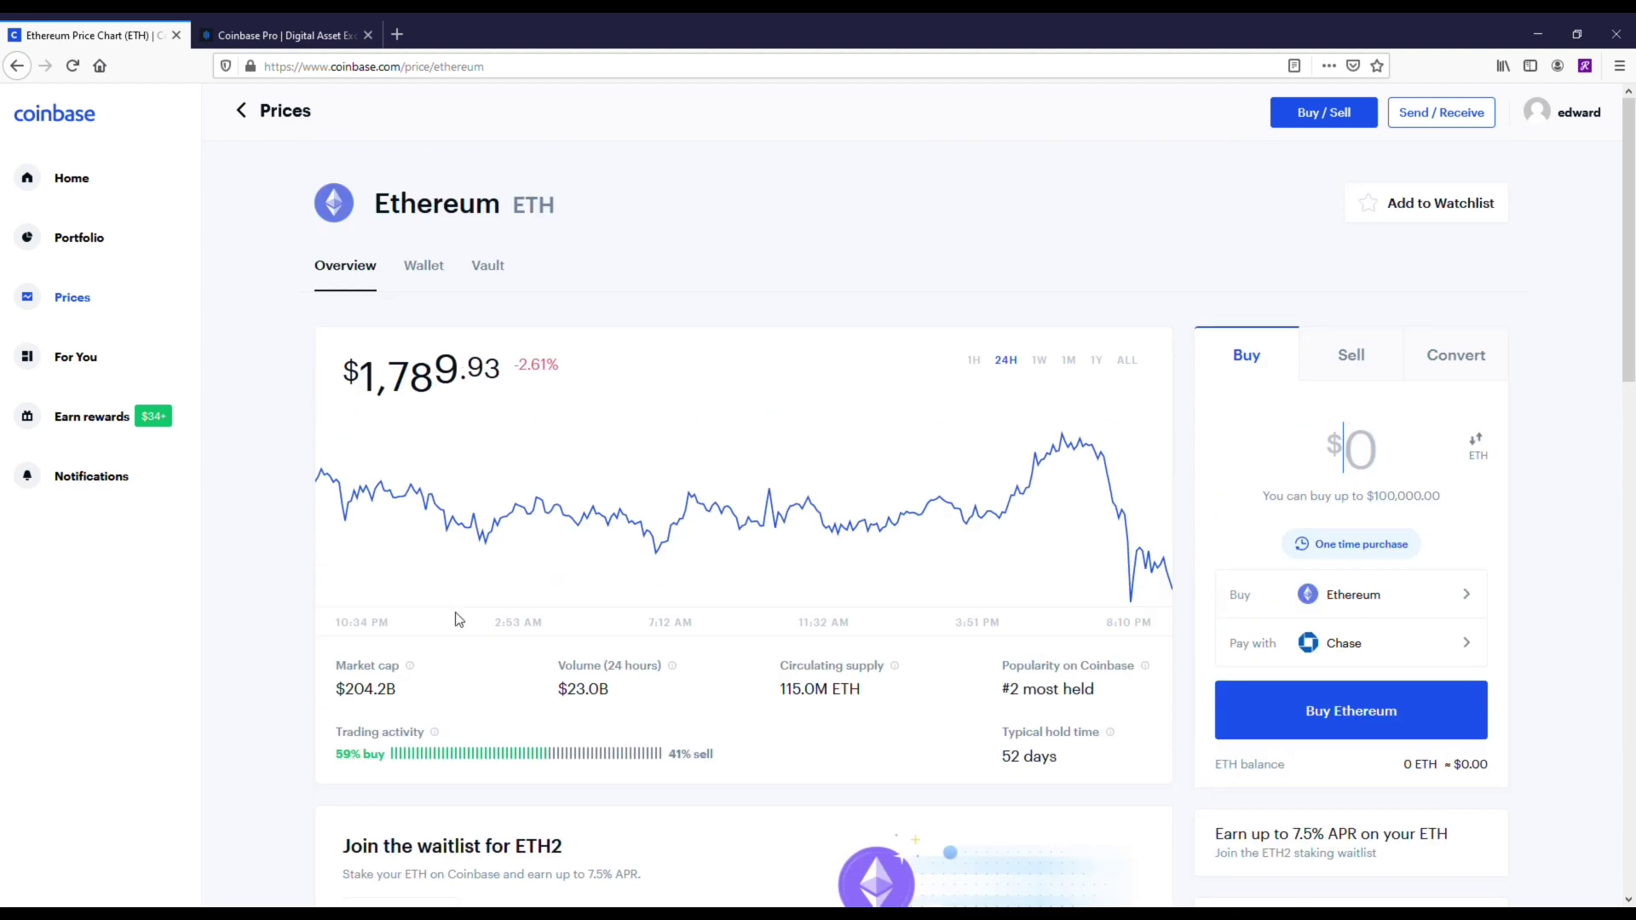
{"action": "left_click", "coordinate": [85, 300]}
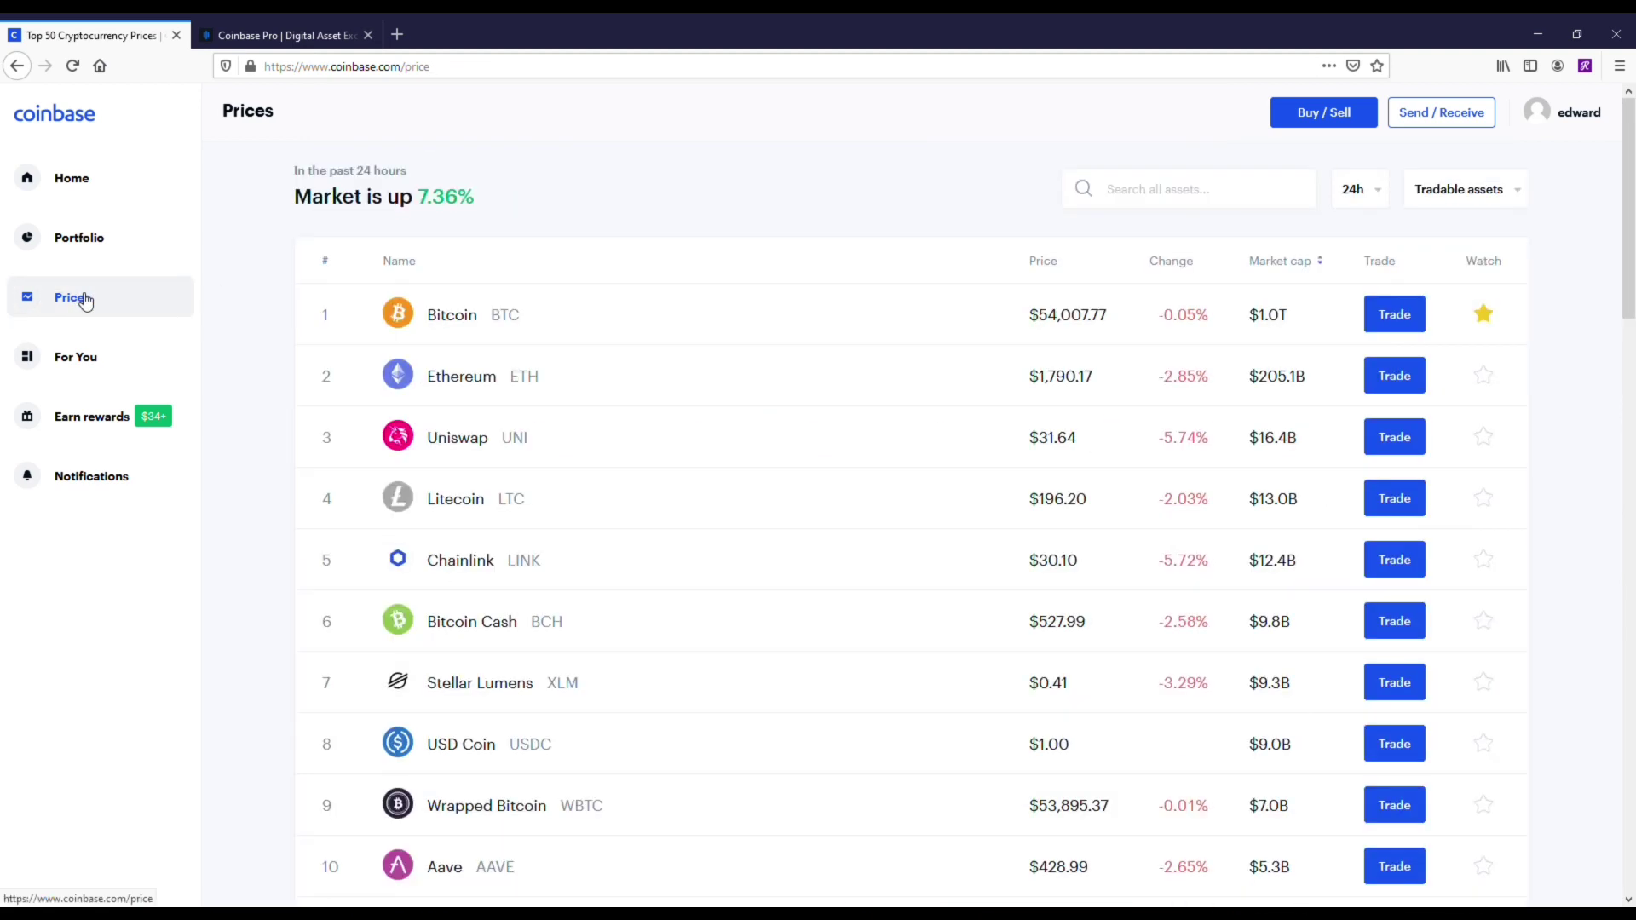
View one-year charts for Bitcoin Cash and Stellar Lumens, then scroll down the Prices list
{"action": "left_click", "coordinate": [472, 622]}
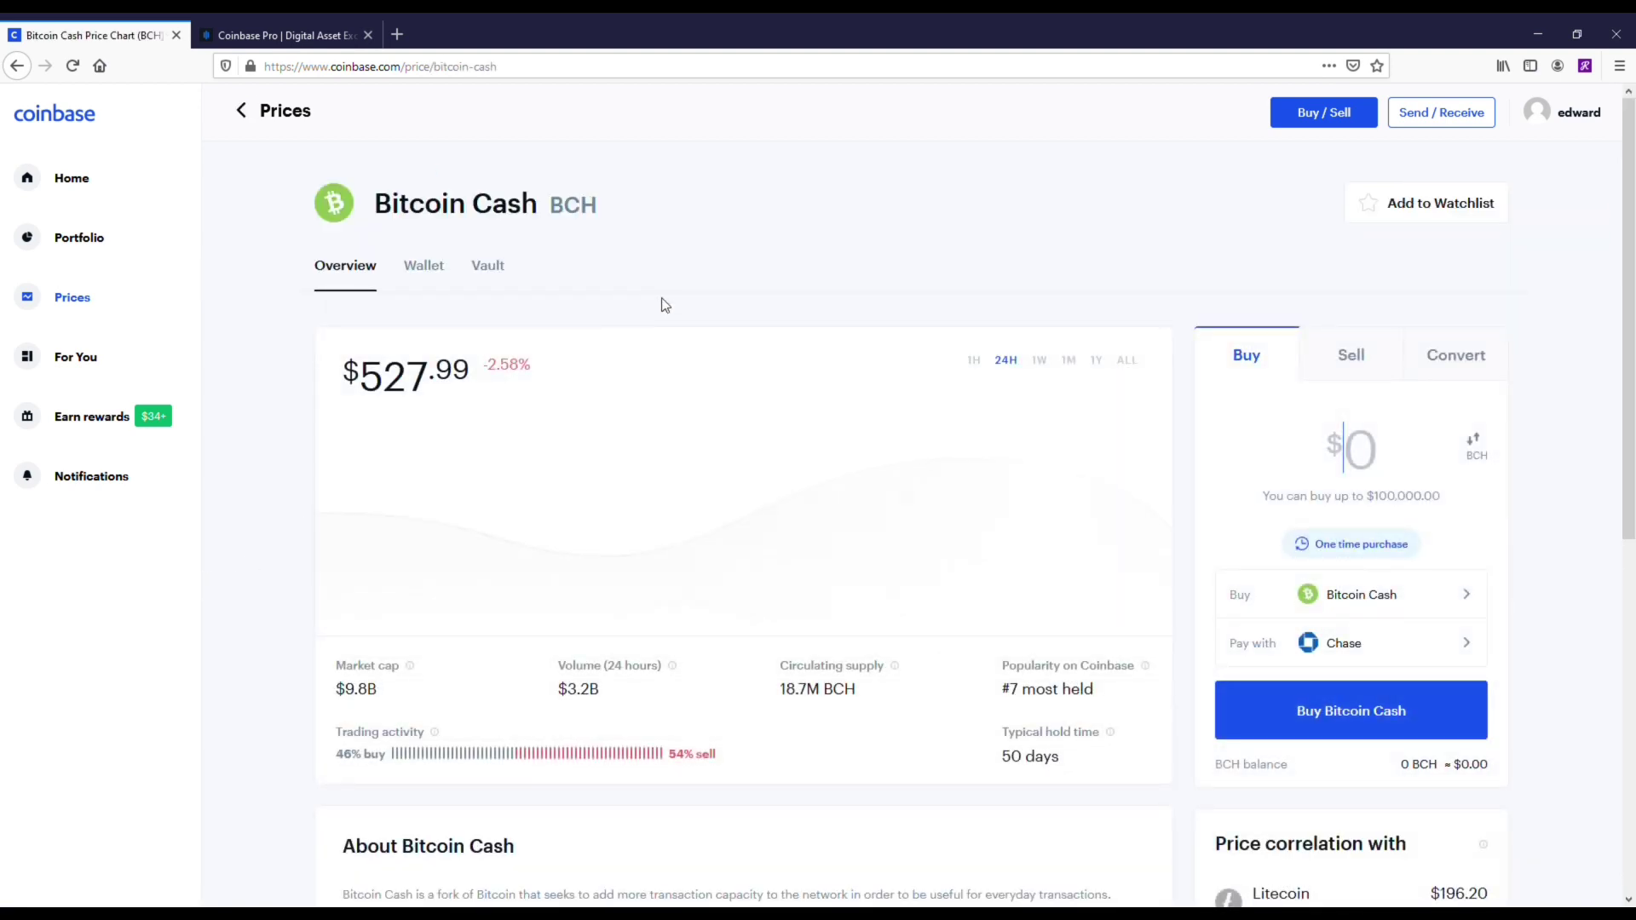
{"action": "left_click", "coordinate": [1098, 360]}
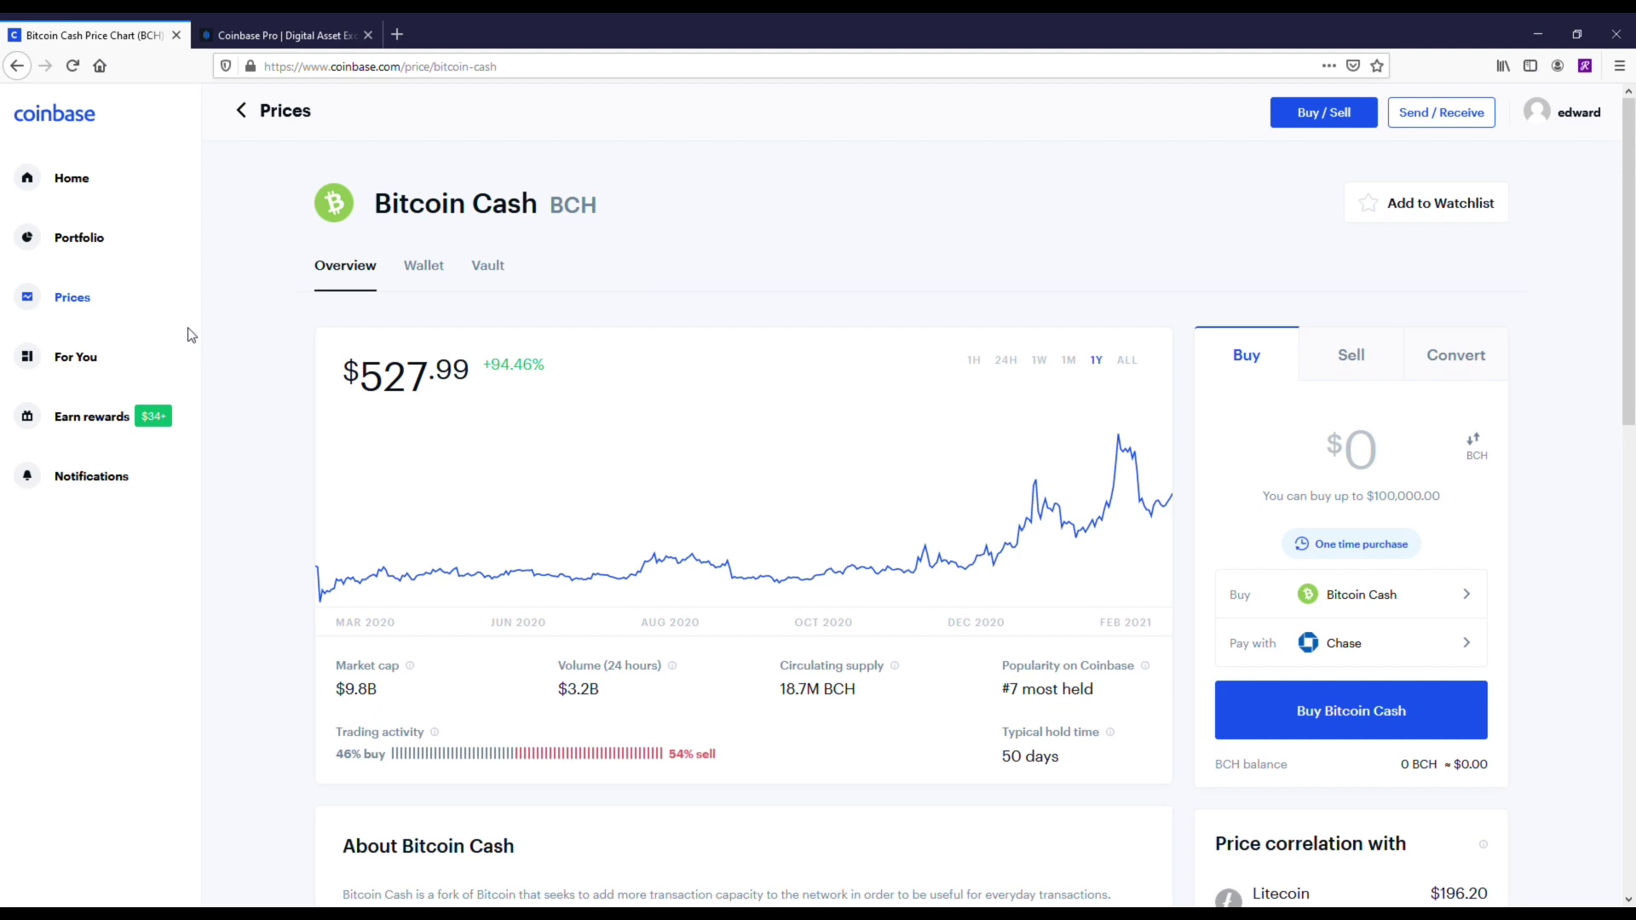
{"action": "left_click", "coordinate": [130, 305]}
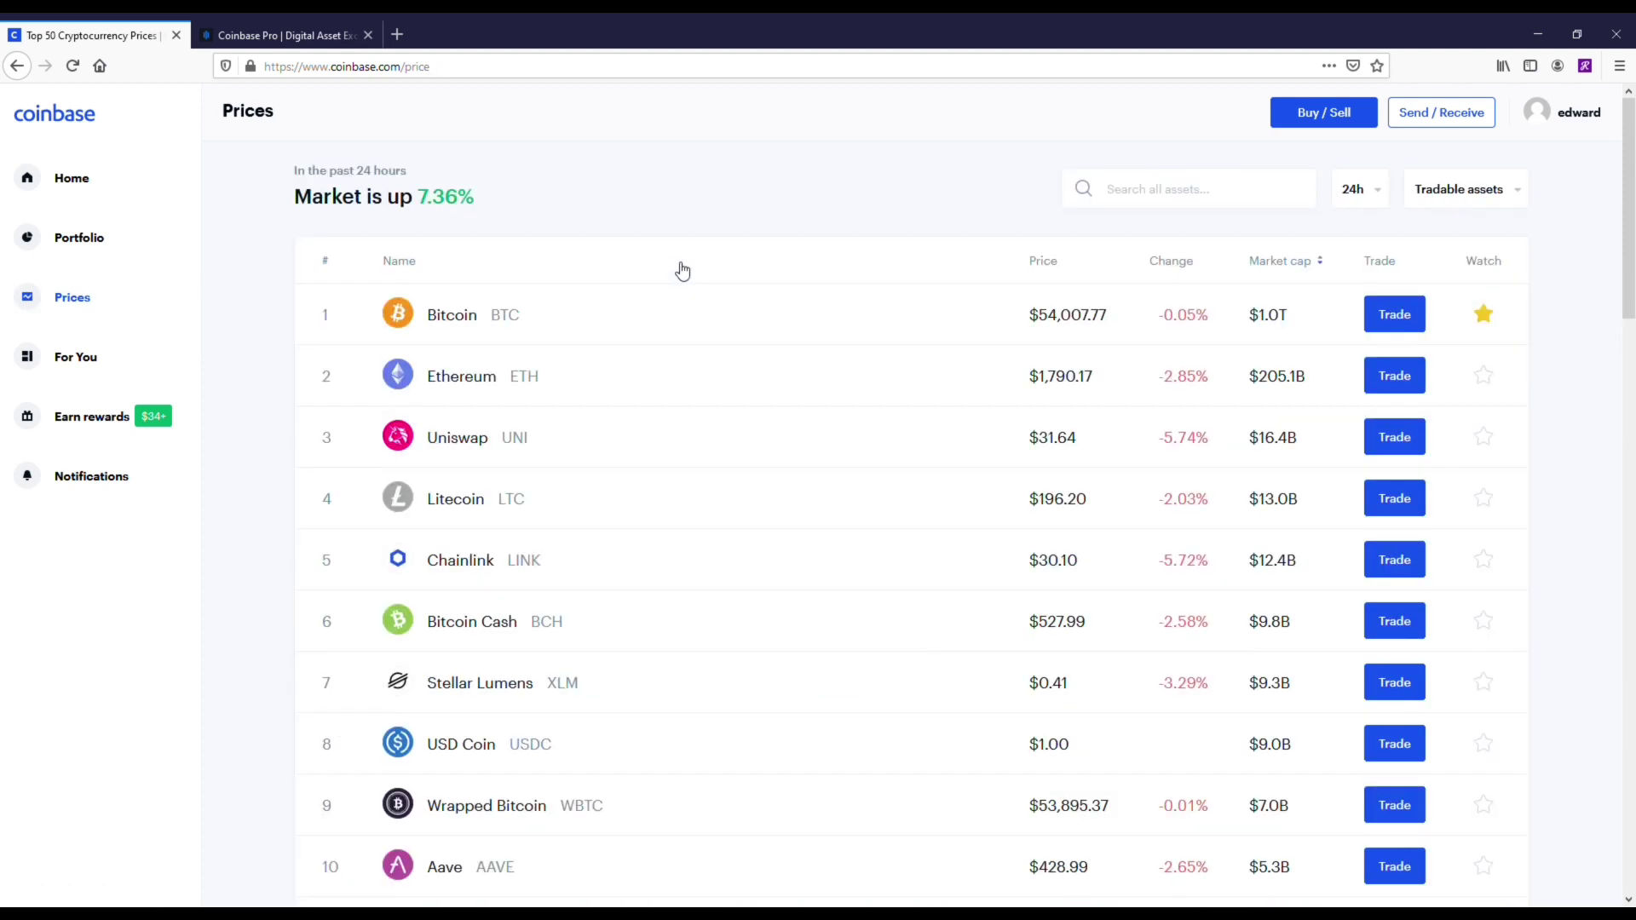
{"action": "left_click", "coordinate": [493, 682]}
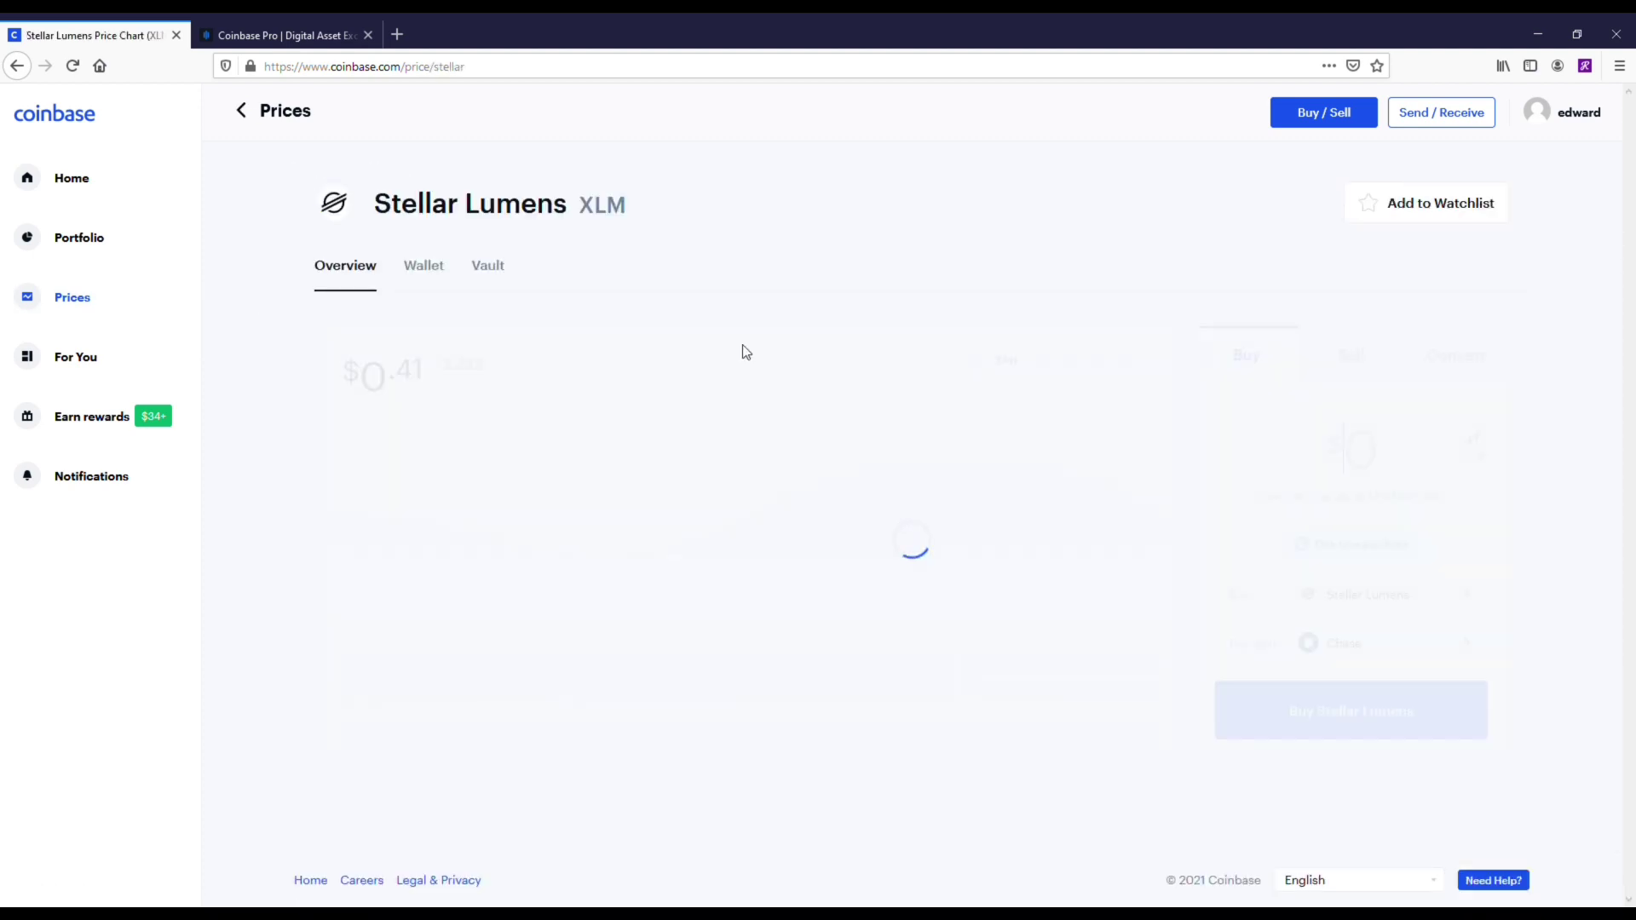
{"action": "left_click", "coordinate": [1097, 359]}
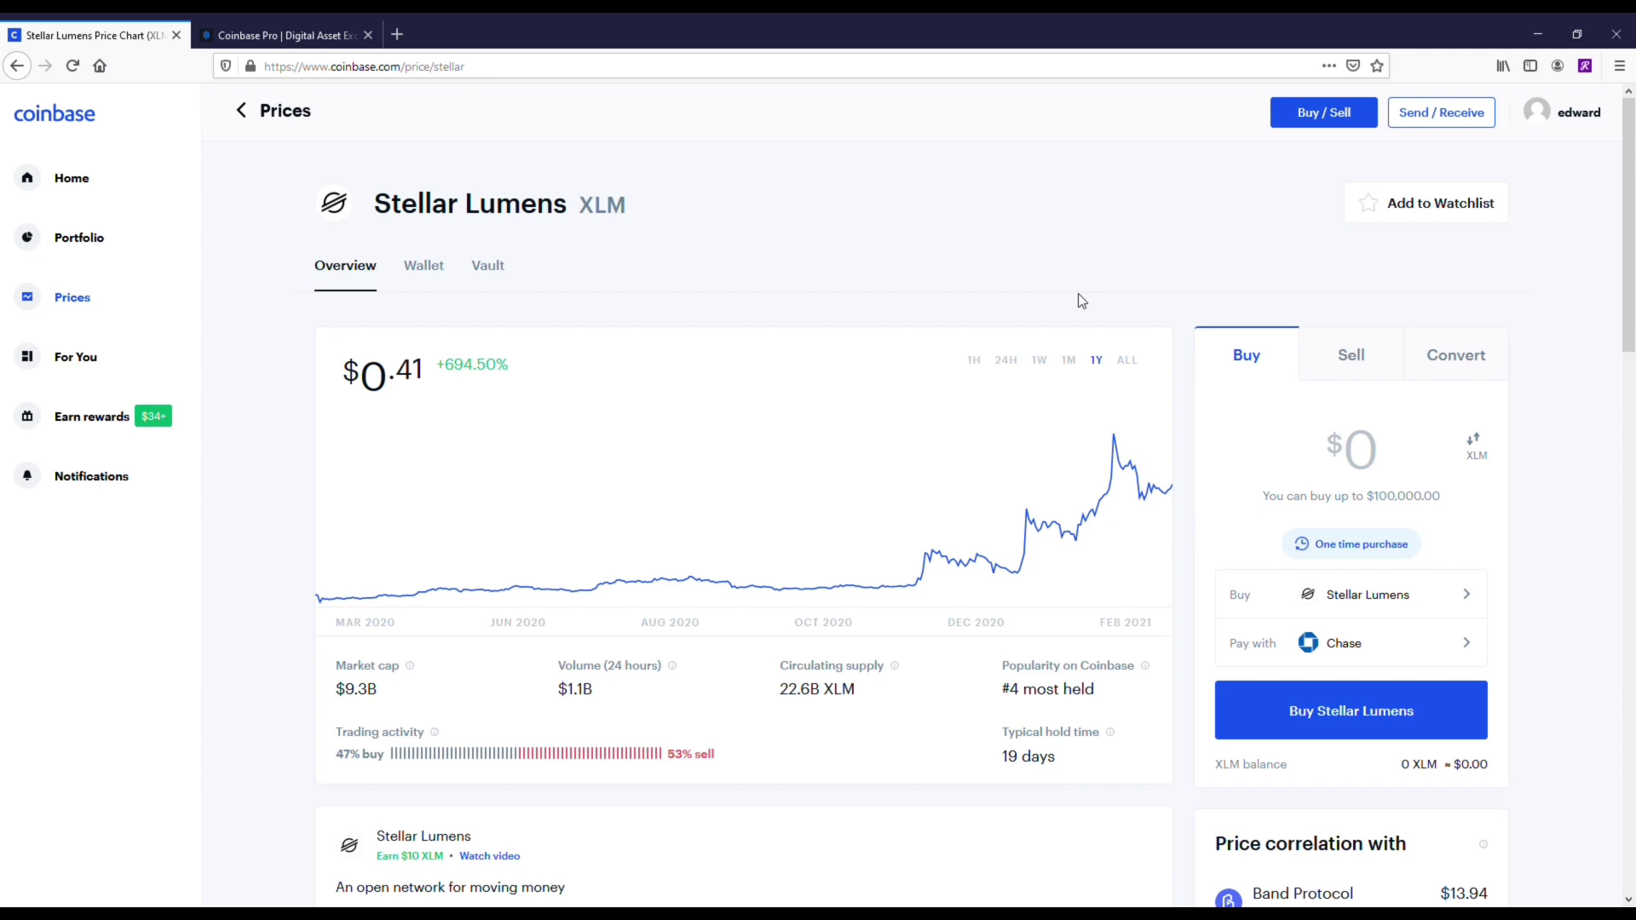
{"action": "left_click", "coordinate": [103, 307]}
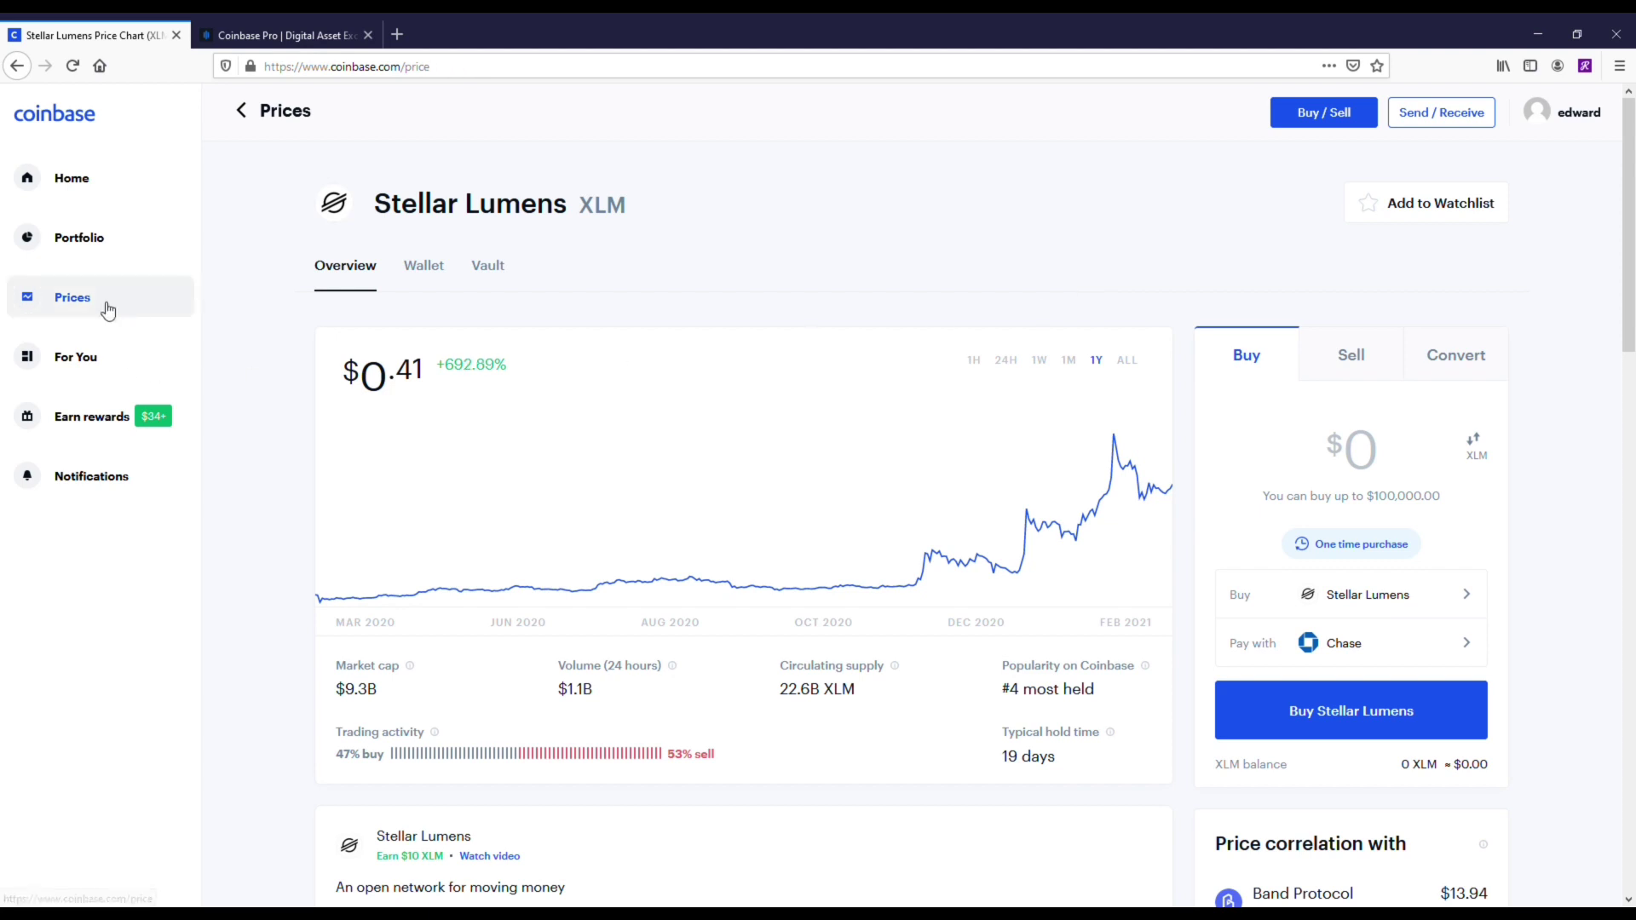
{"action": "scroll", "coordinate": [256, 578], "scroll_direction": "down", "scroll_amount": 2}
{"action": "scroll", "coordinate": [255, 578], "scroll_direction": "down", "scroll_amount": 2}
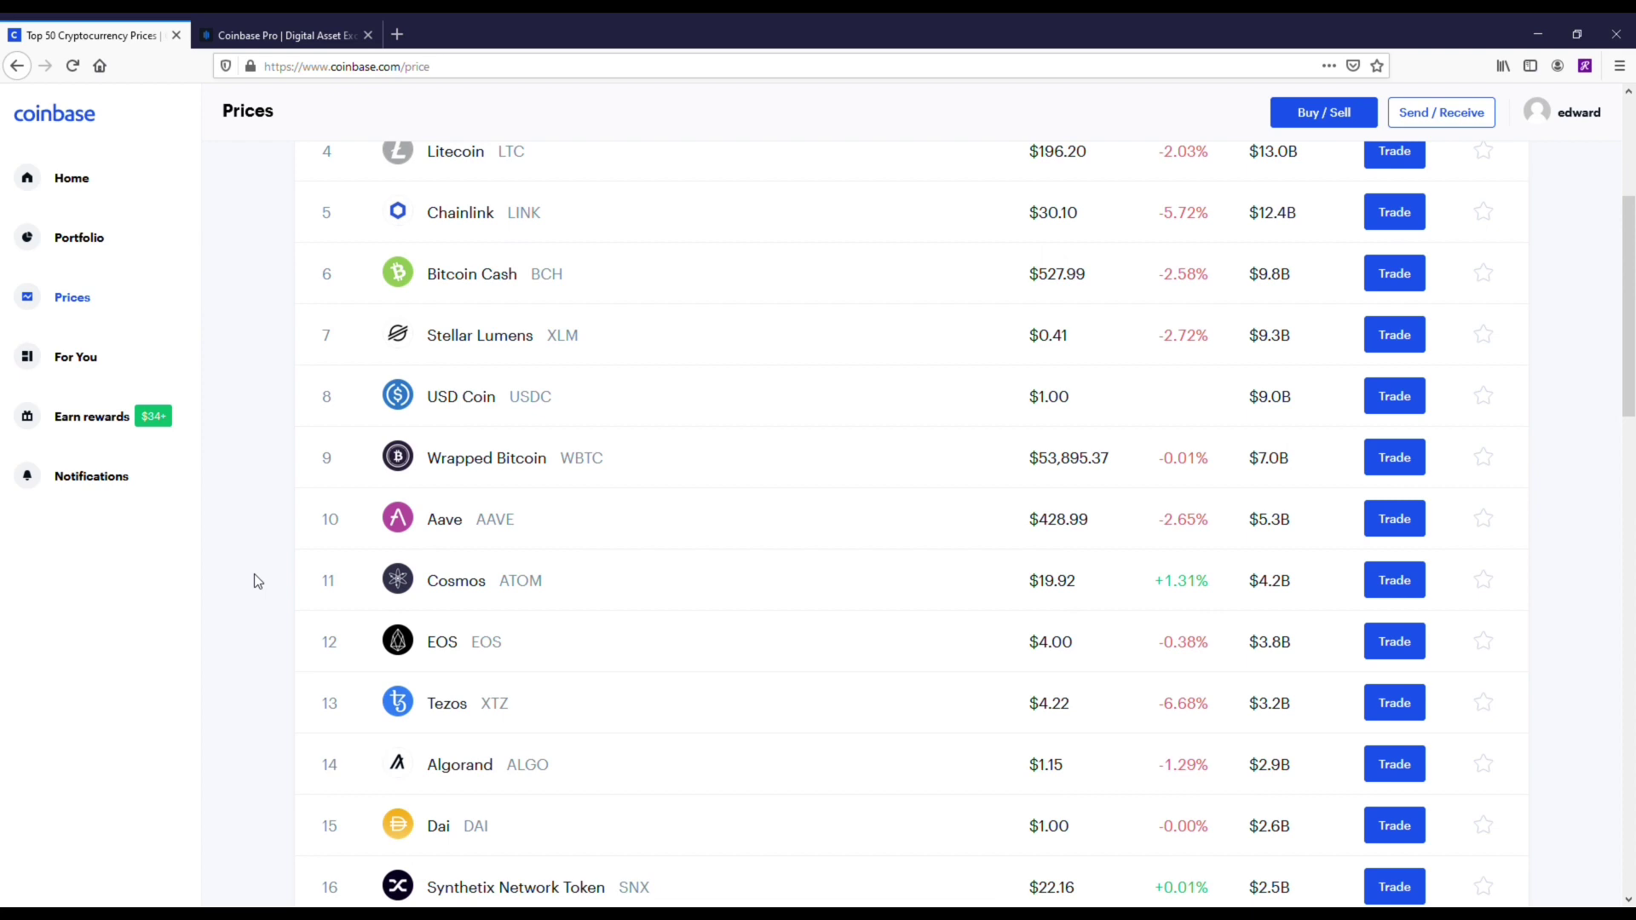
{"action": "scroll", "coordinate": [256, 578], "scroll_direction": "down", "scroll_amount": 2}
{"action": "scroll", "coordinate": [282, 572], "scroll_direction": "down", "scroll_amount": 1}
View Algorand's one-year chart (+304.97%), then scroll further down the Prices list
{"action": "left_click", "coordinate": [484, 509]}
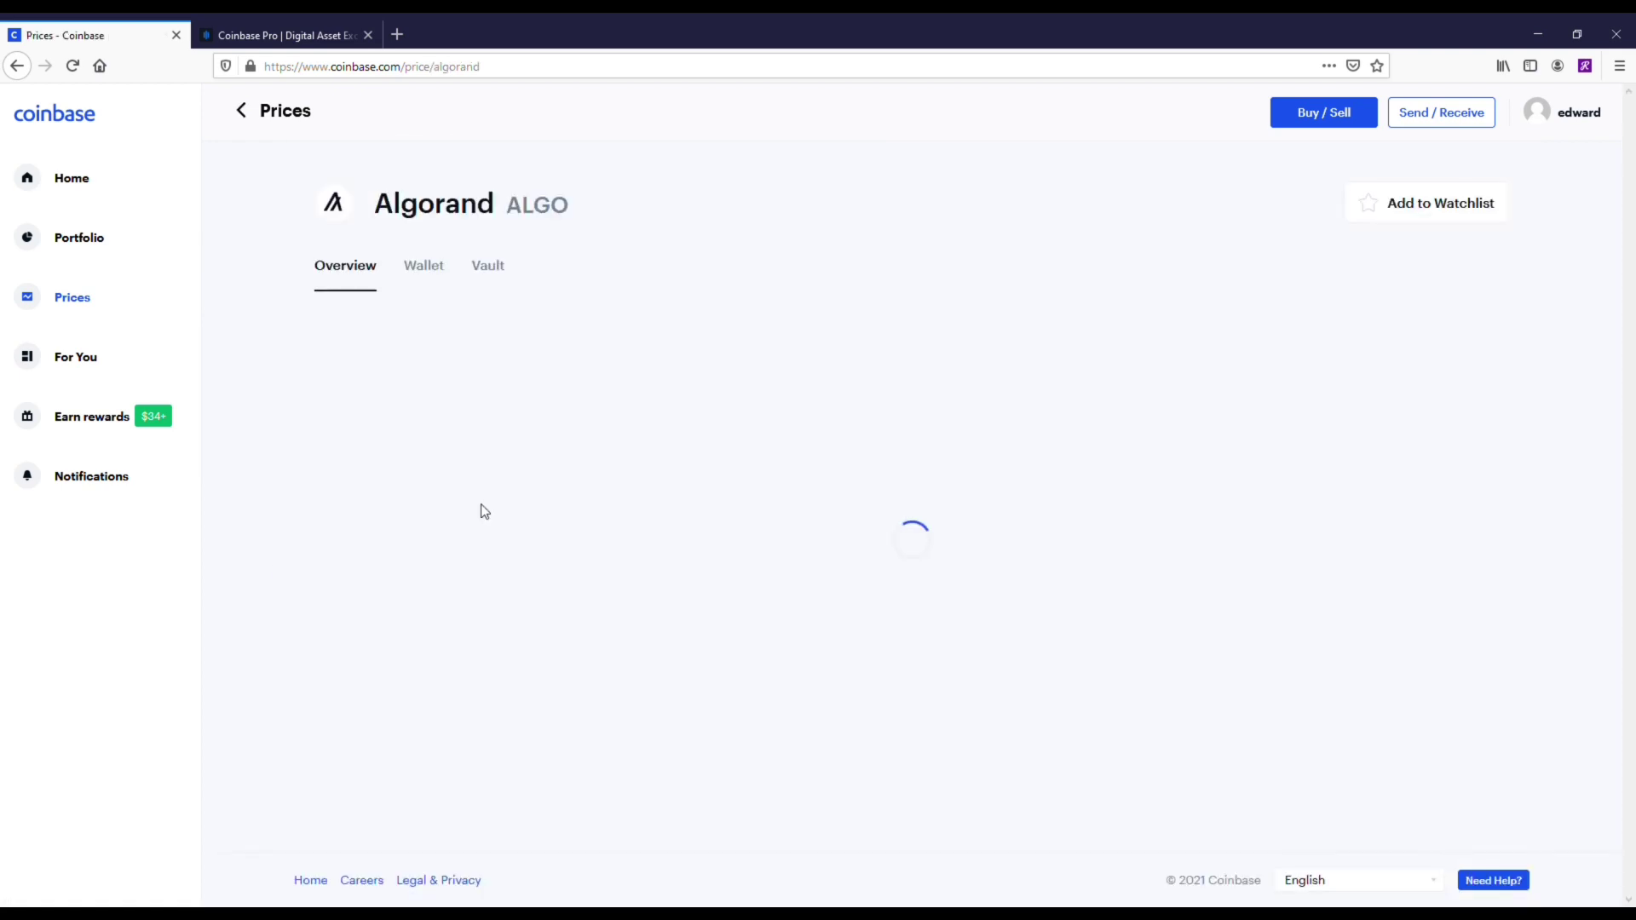
{"action": "left_click", "coordinate": [1097, 360]}
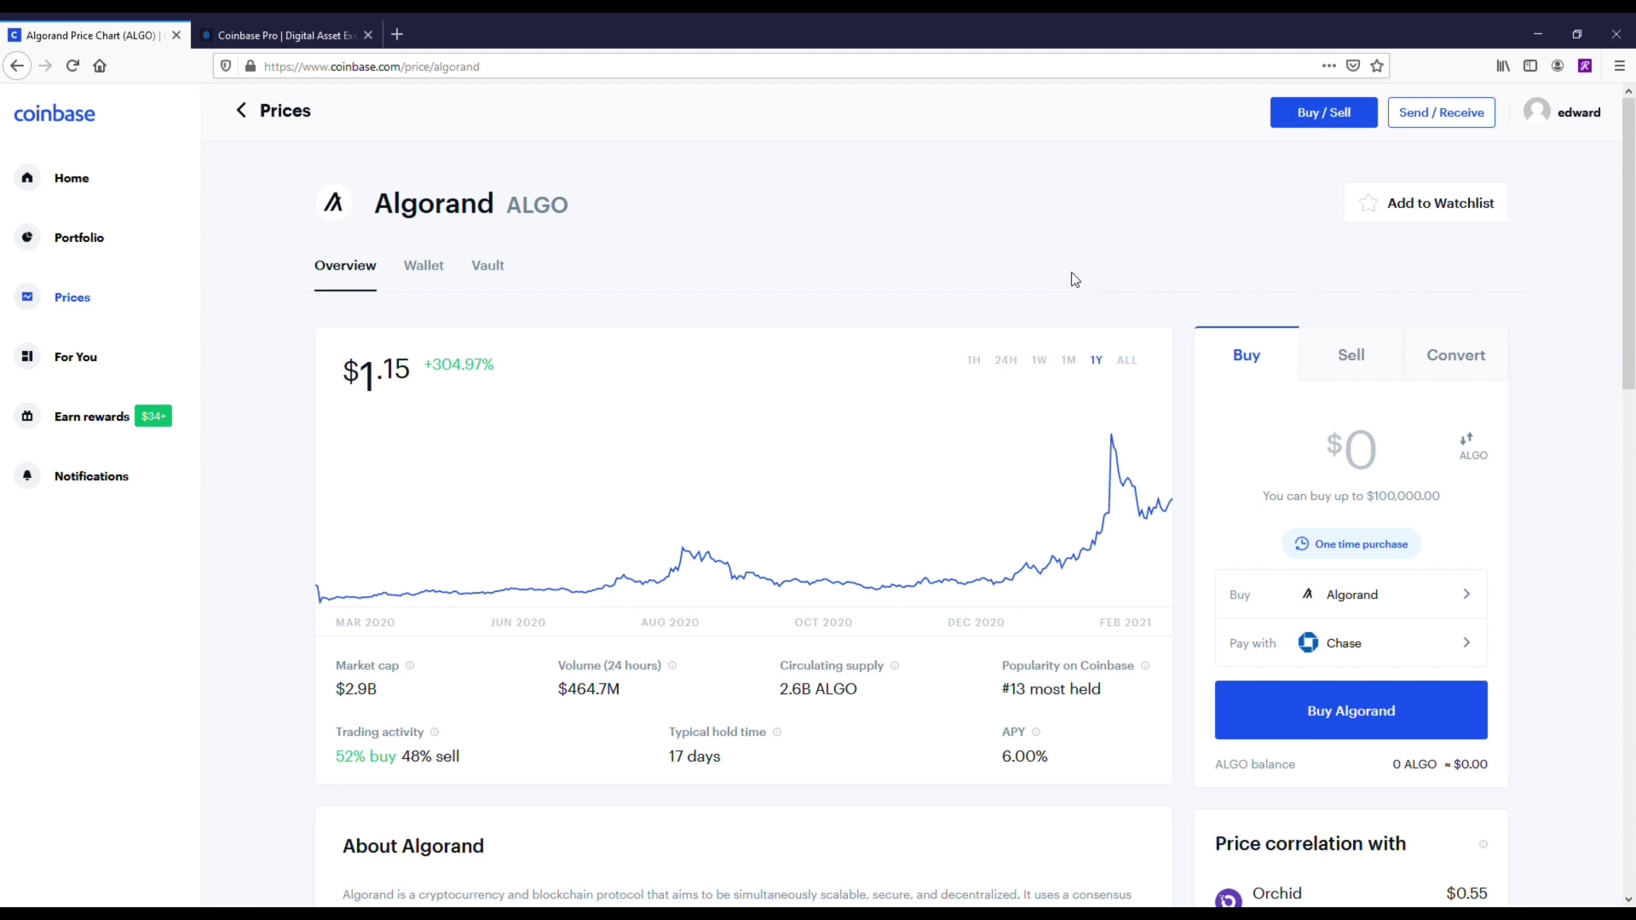
{"action": "left_click", "coordinate": [85, 300]}
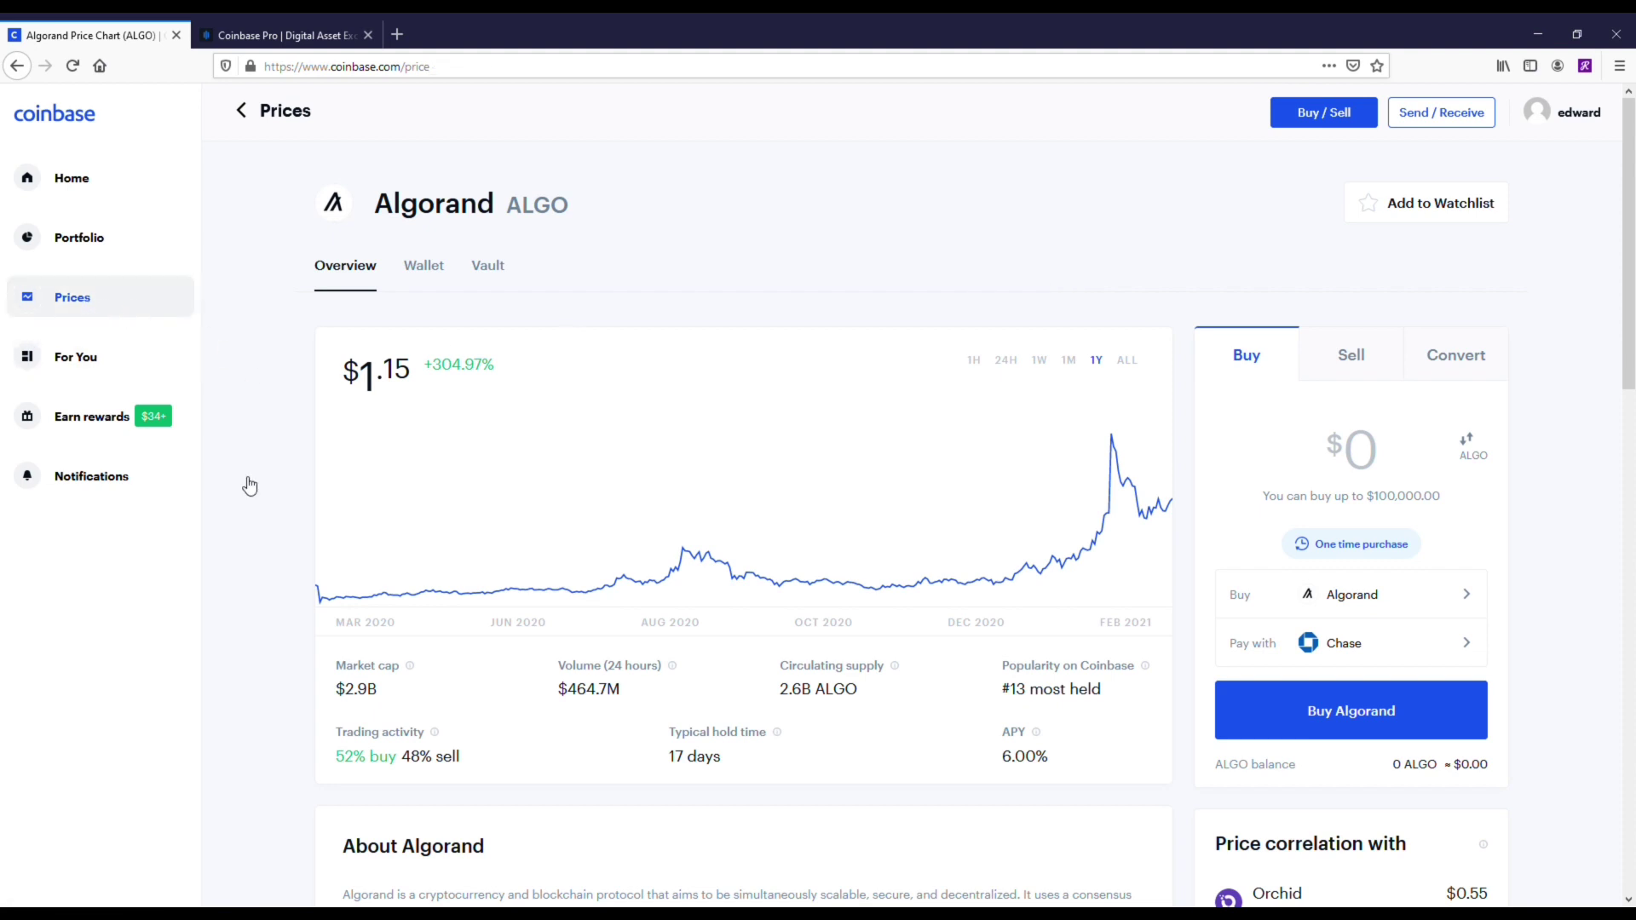
{"action": "scroll", "coordinate": [249, 528], "scroll_direction": "down", "scroll_amount": 3}
{"action": "scroll", "coordinate": [249, 534], "scroll_direction": "down", "scroll_amount": 4}
{"action": "scroll", "coordinate": [341, 536], "scroll_direction": "down", "scroll_amount": 1}
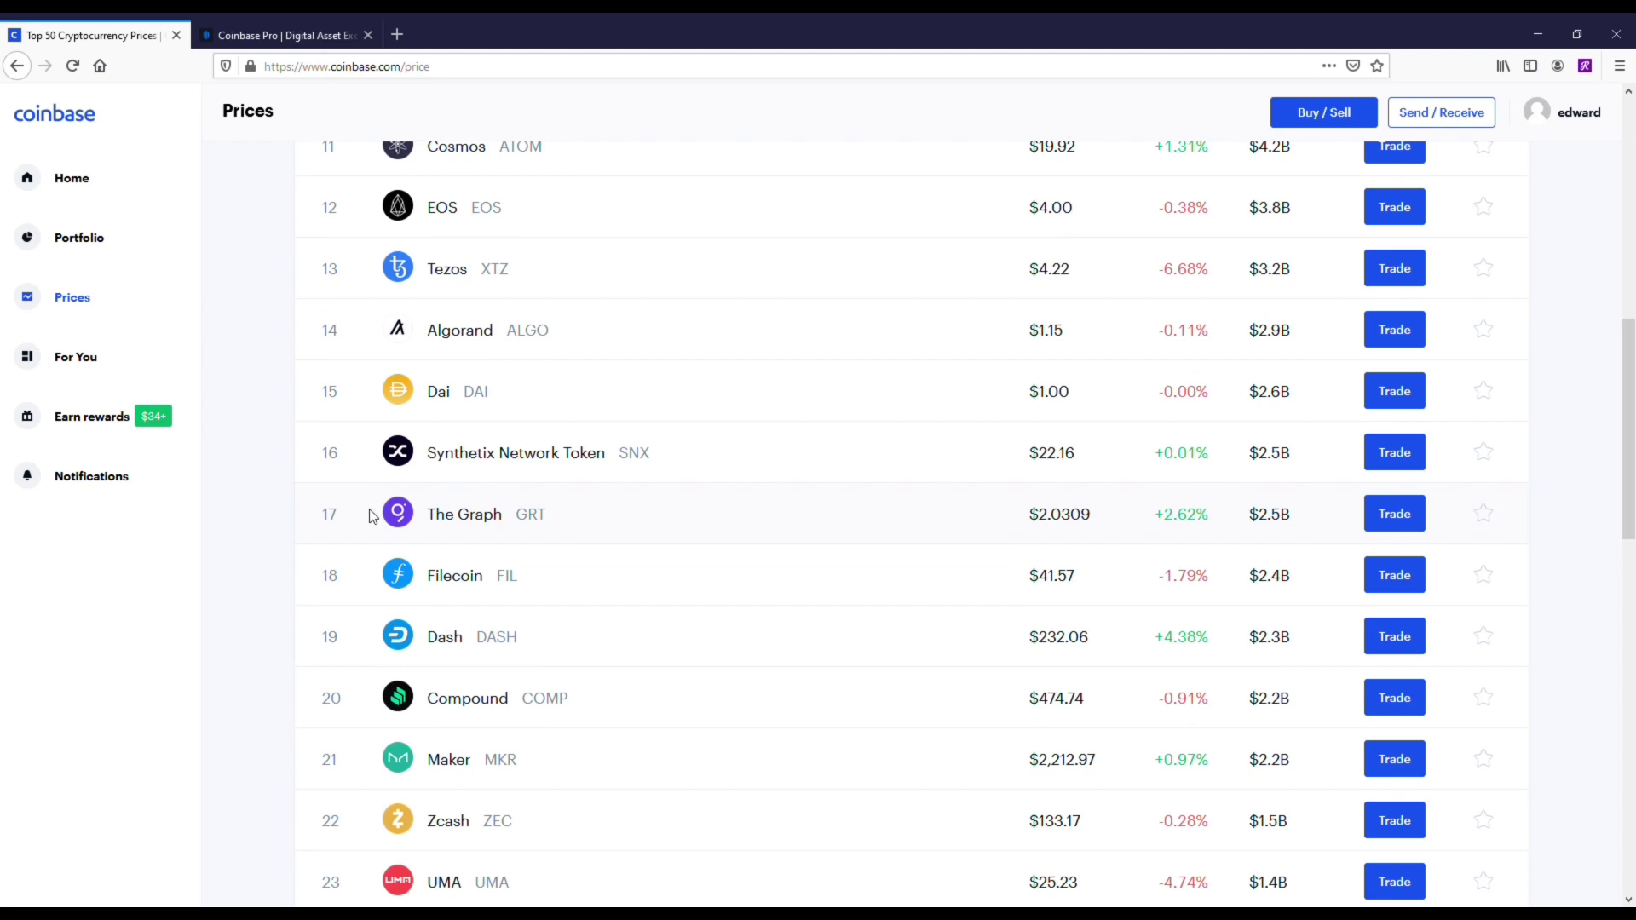
Show The Graph (GRT) one-year chart, up +1,549.93%
{"action": "left_click", "coordinate": [447, 518]}
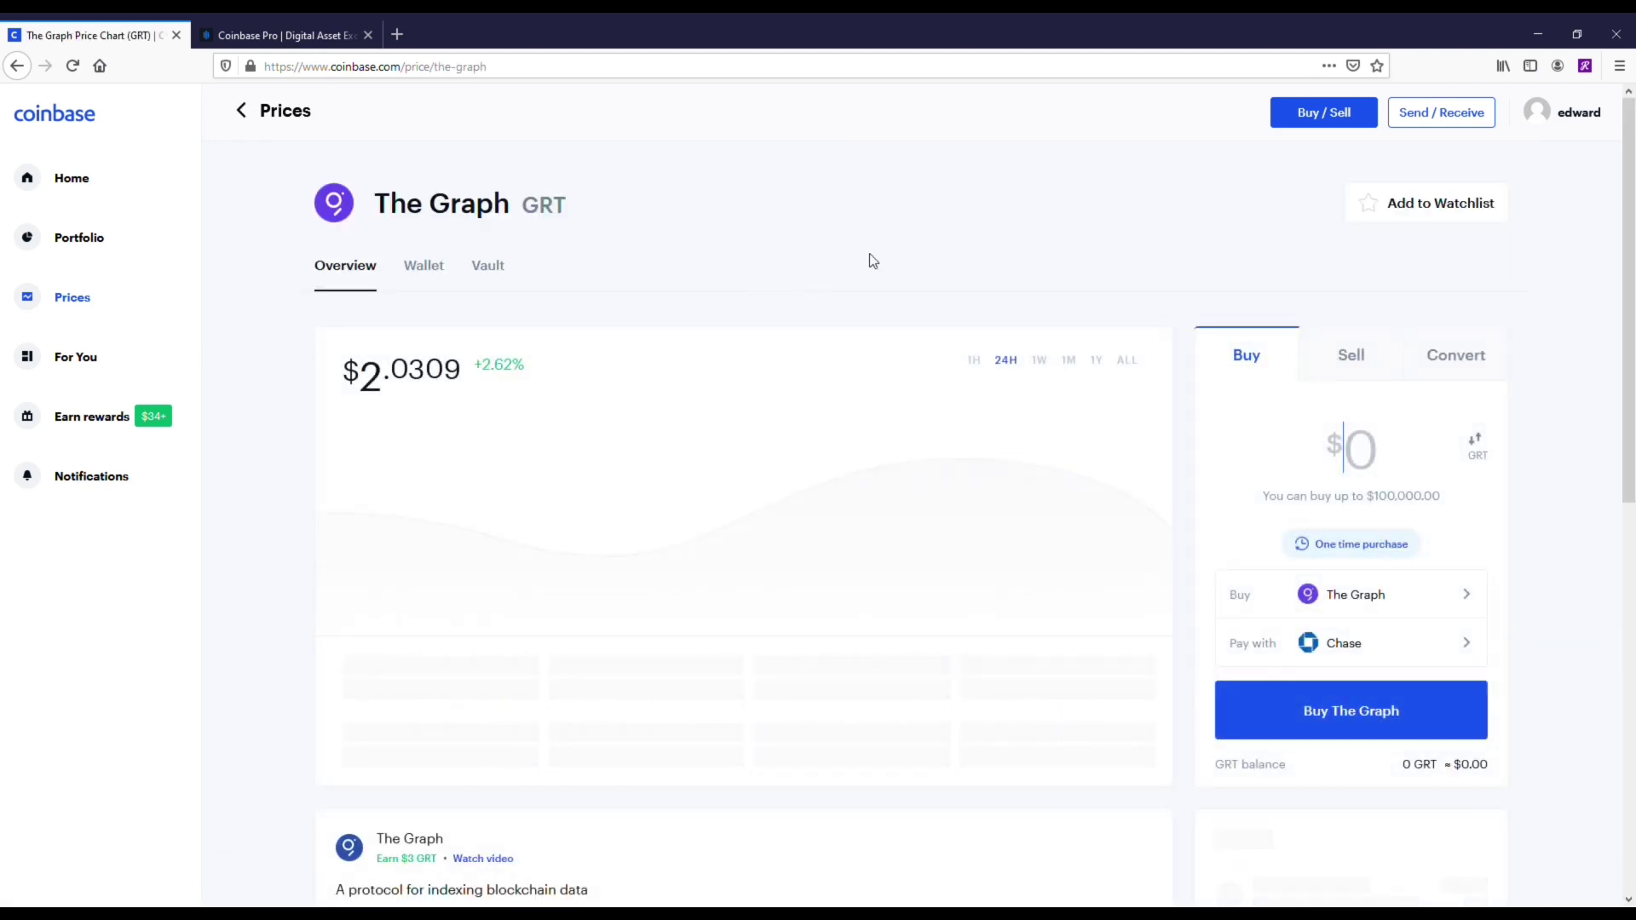
{"action": "left_click", "coordinate": [1096, 359]}
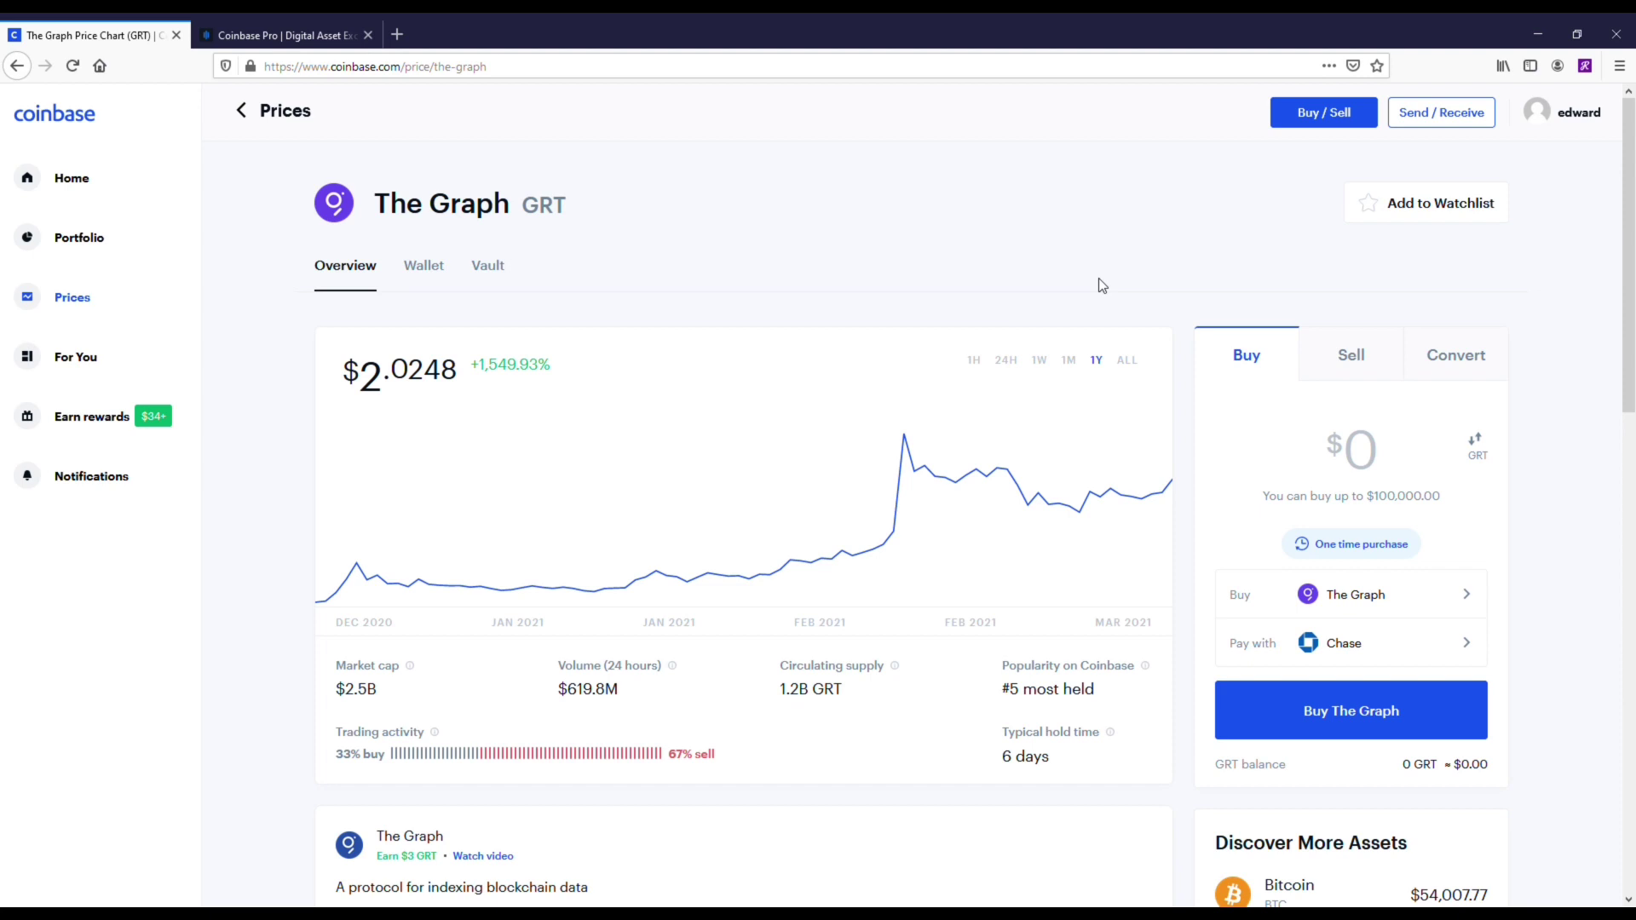